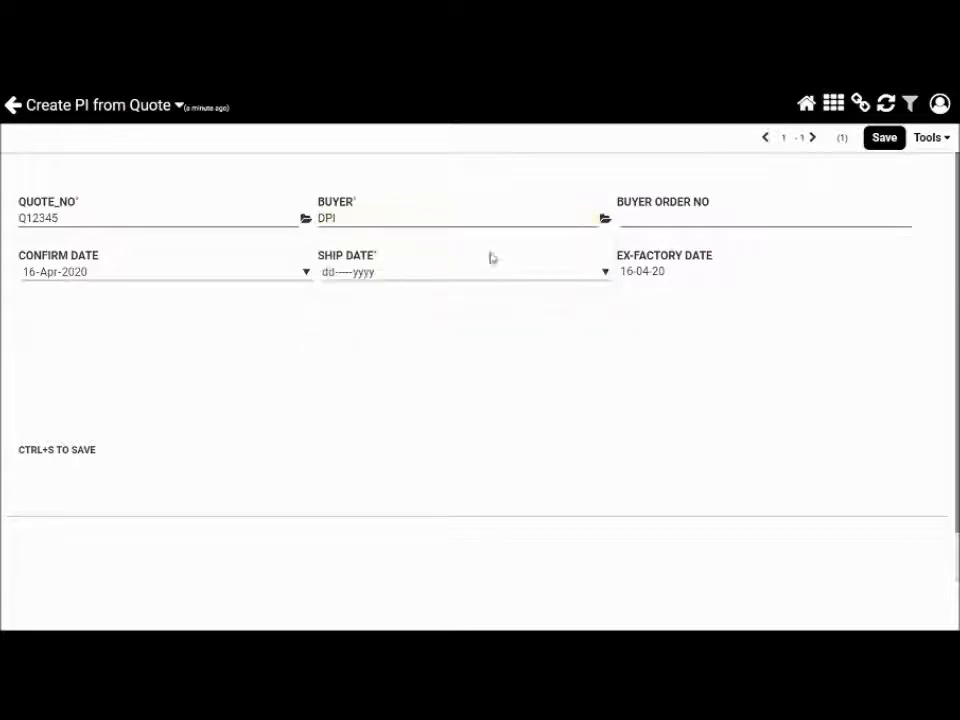
Step: Enter the buyer's order number for the proforma invoice being created from the quote
left_click(659, 217)
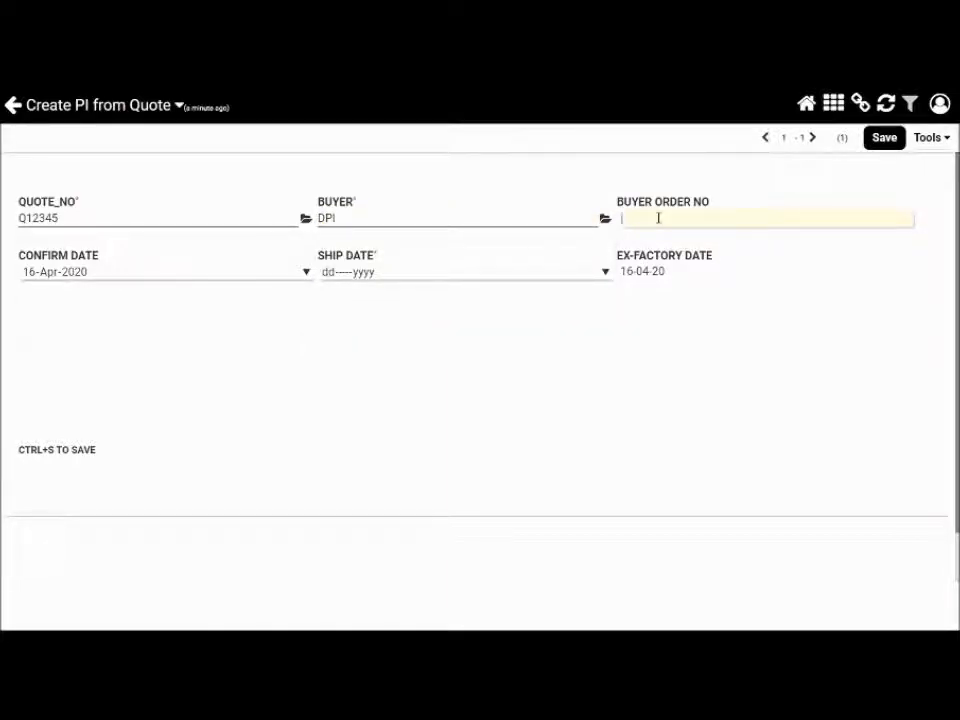
type("Q1212")
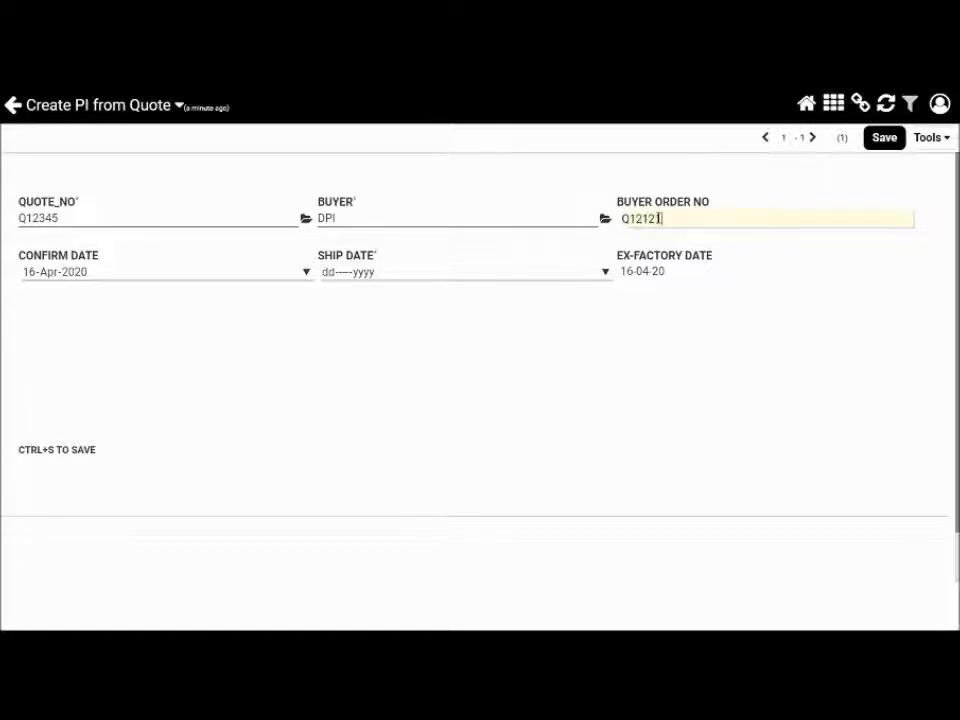
type("1")
Step: Set the ship date to 30-Jun-2020 and save the new proforma invoice
left_click(606, 272)
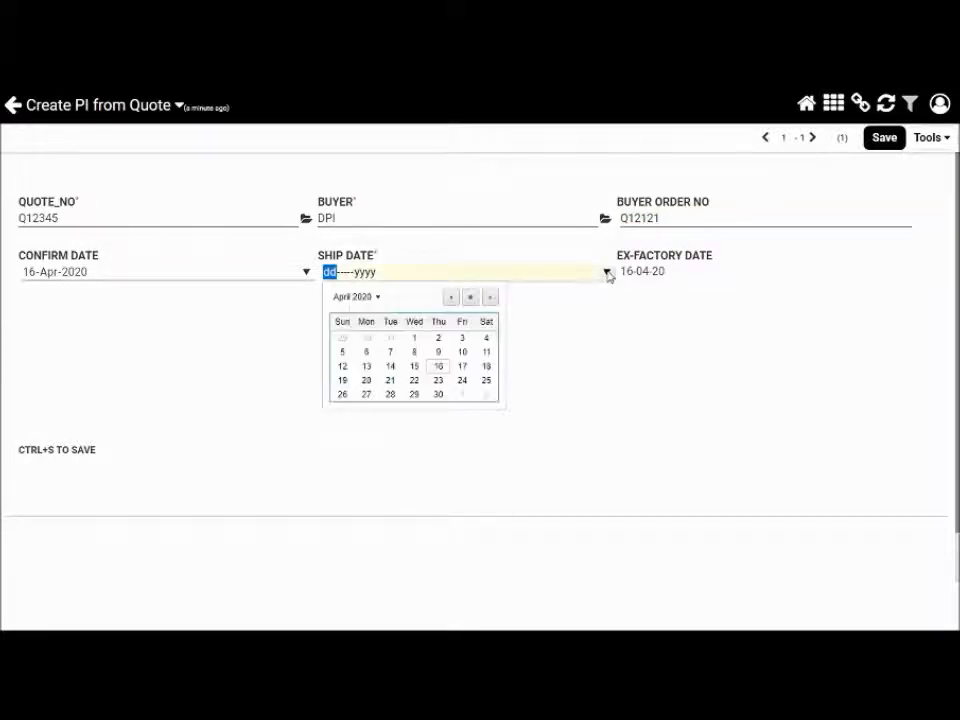
left_click(491, 298)
left_click(491, 298)
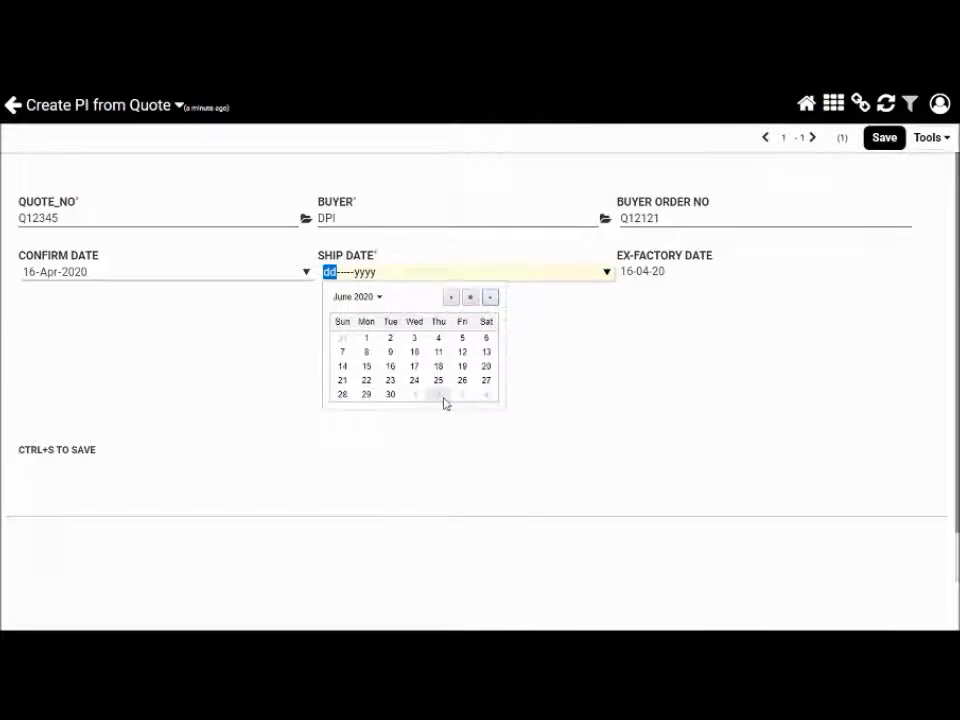
left_click(390, 394)
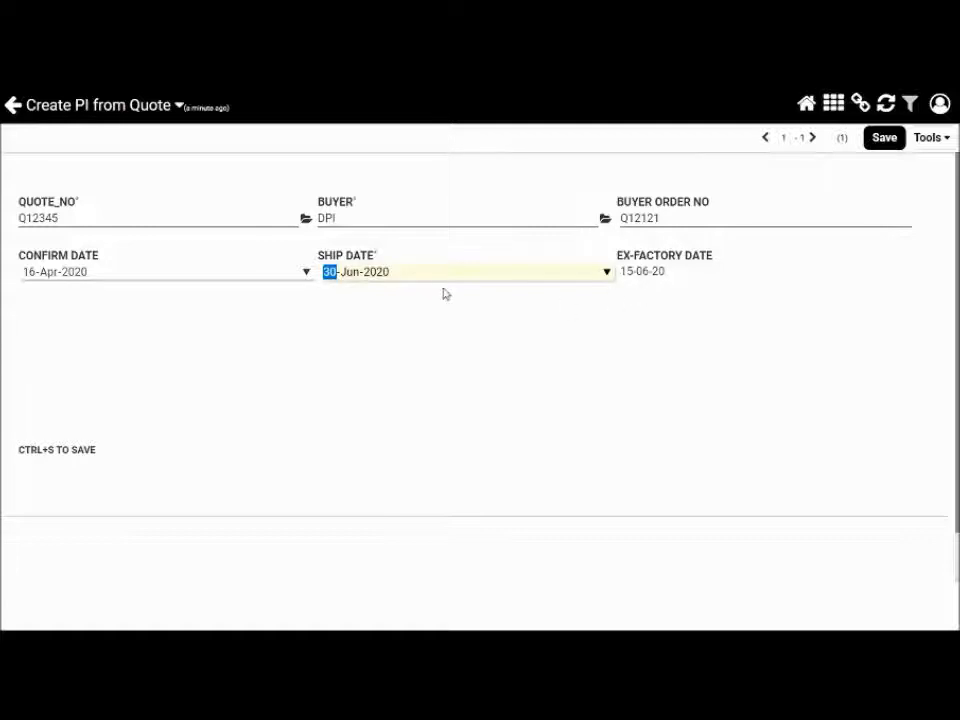
left_click(892, 139)
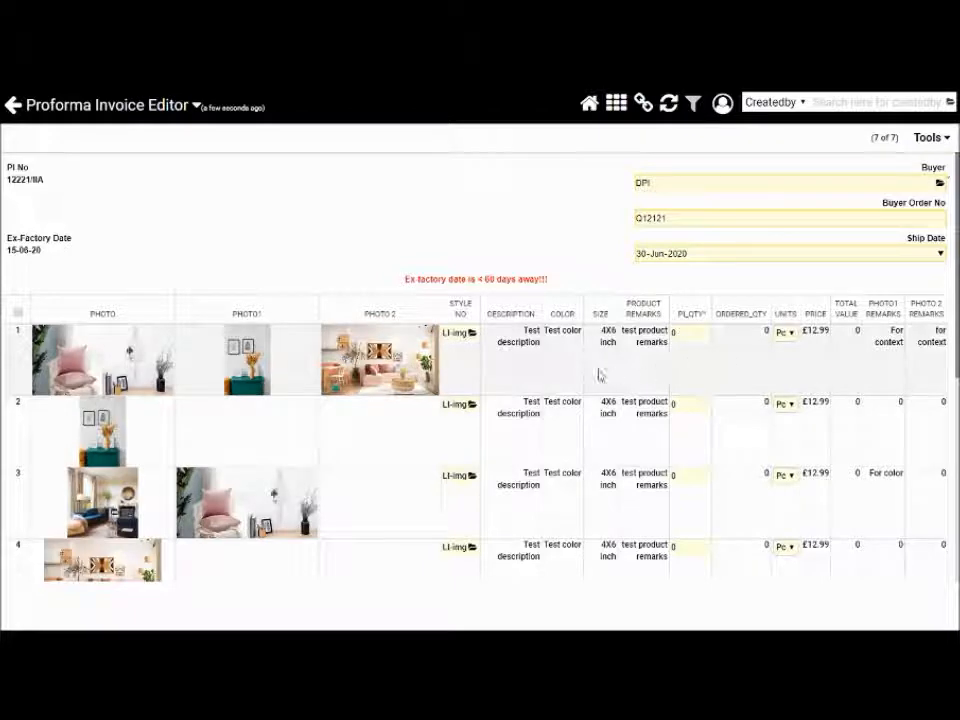
Step: Set the PI quantities of the first three line items to 100, 120 and 110
scroll(424, 518, "down", 1)
scroll(424, 518, "down", 5)
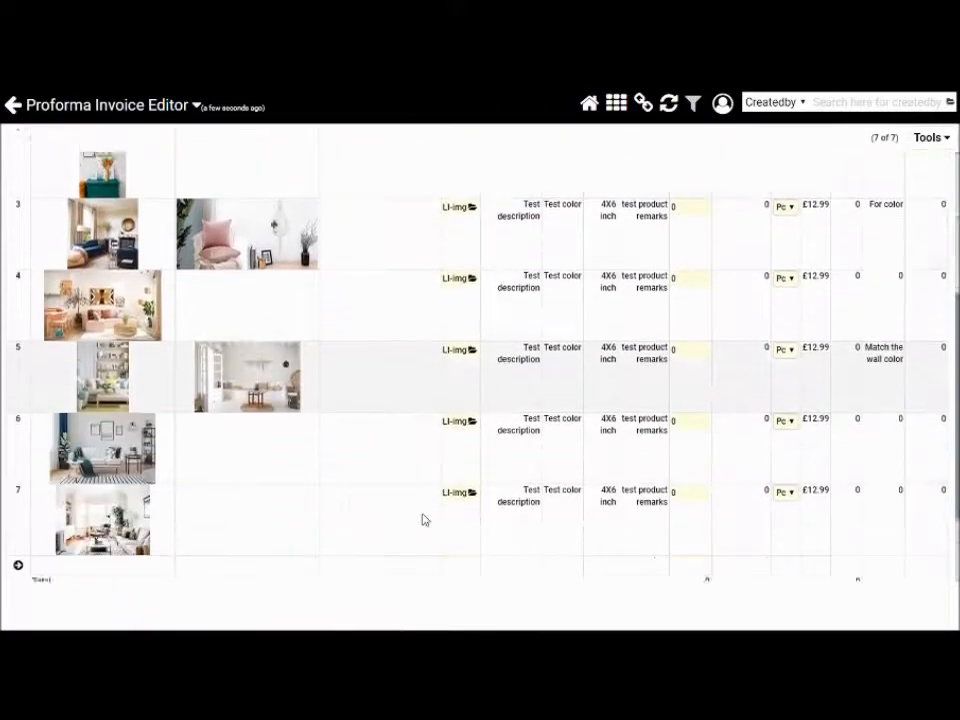
scroll(426, 515, "up", 10)
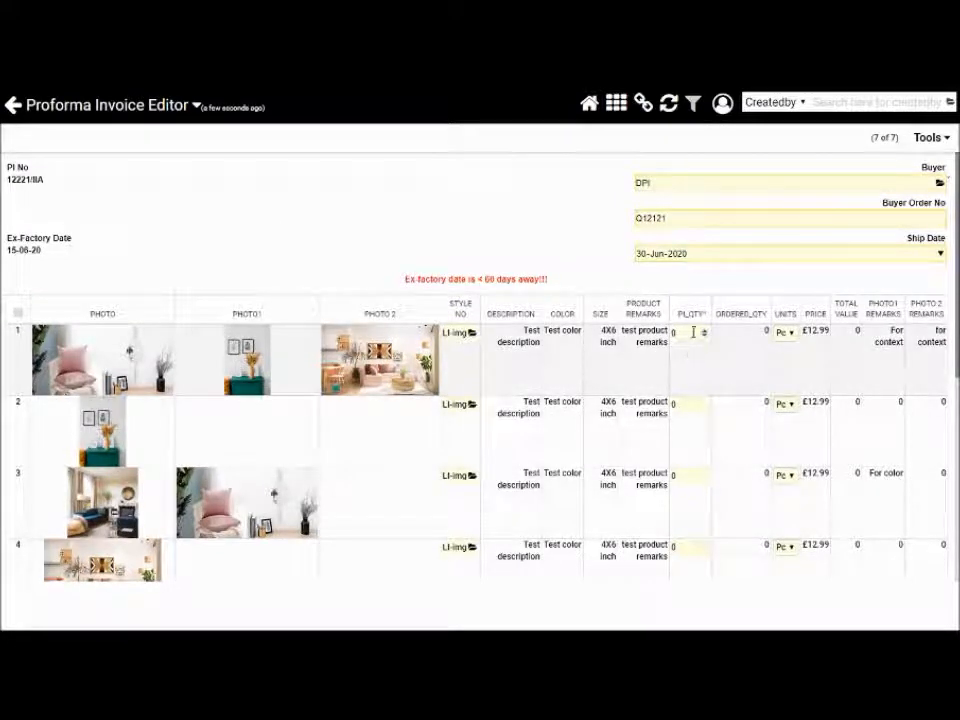
left_click(693, 332)
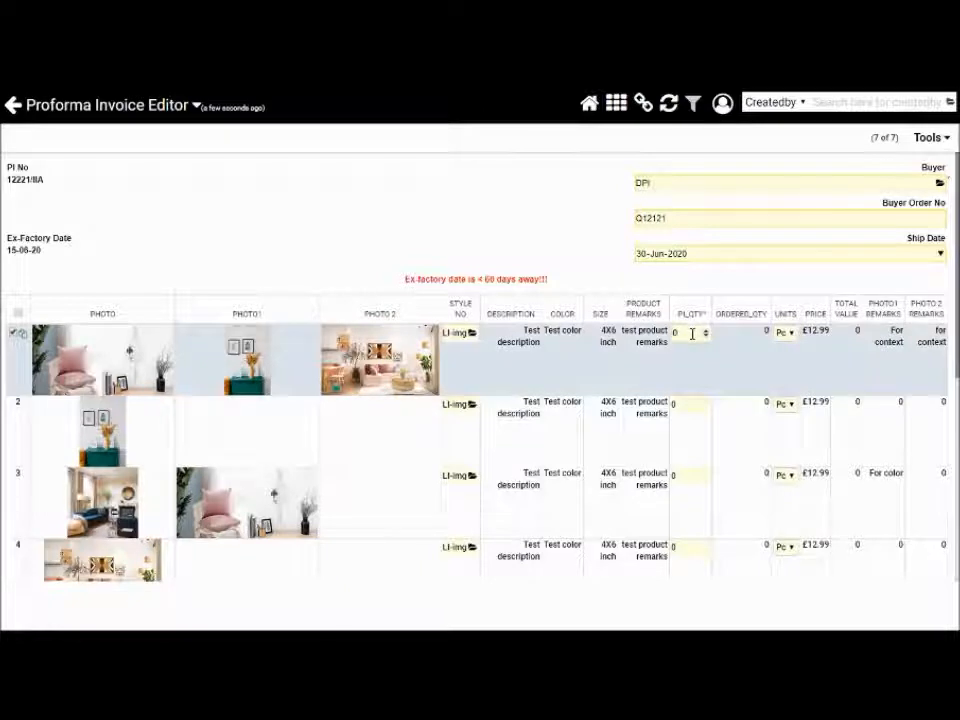
key("BackSpace")
type("100")
key("Return")
type("120")
key("Return")
type("110")
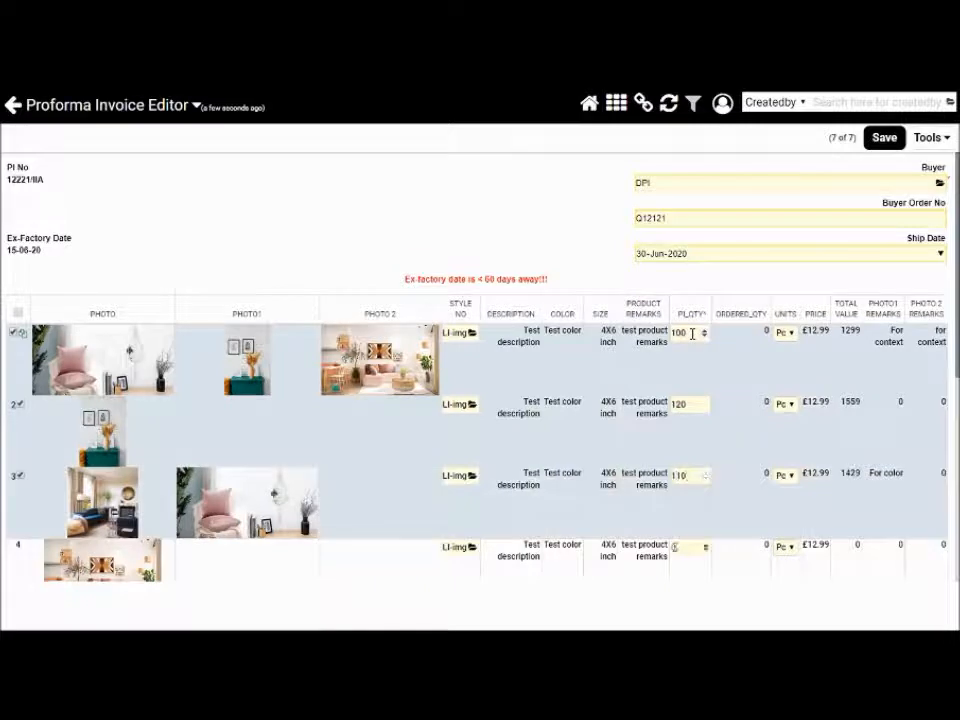
key("Return")
Step: Set the PI quantities of line items 4 to 7 to 300, 200, 150 and 110, and save the invoice
type("300")
key("Return")
type("200")
key("Return")
type("150")
key("Return")
type("110")
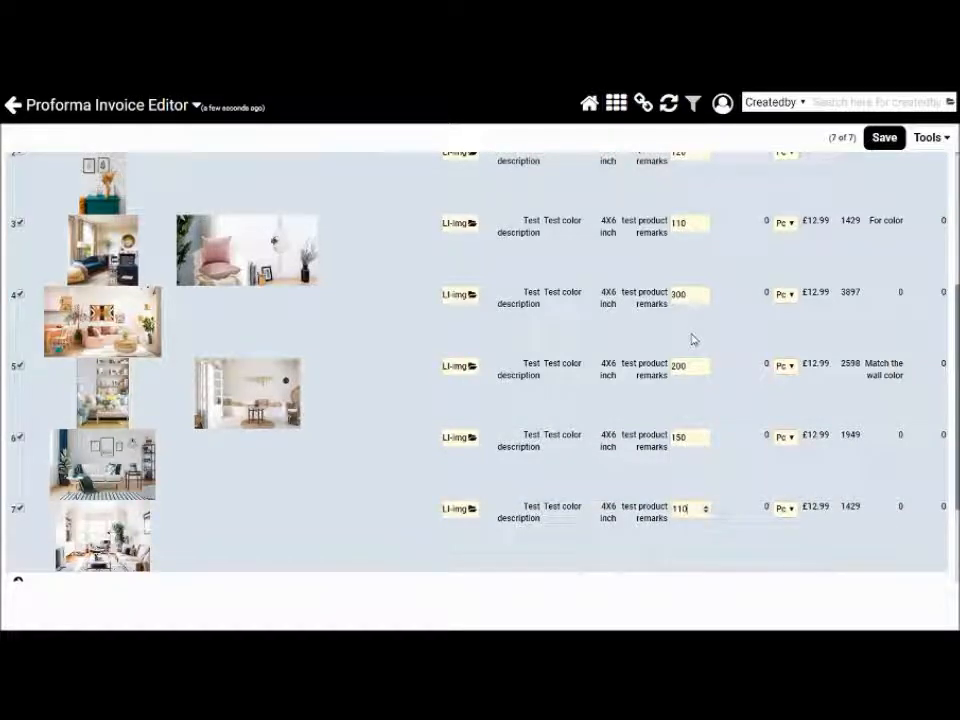
scroll(693, 340, "up", 3)
scroll(693, 340, "up", 1)
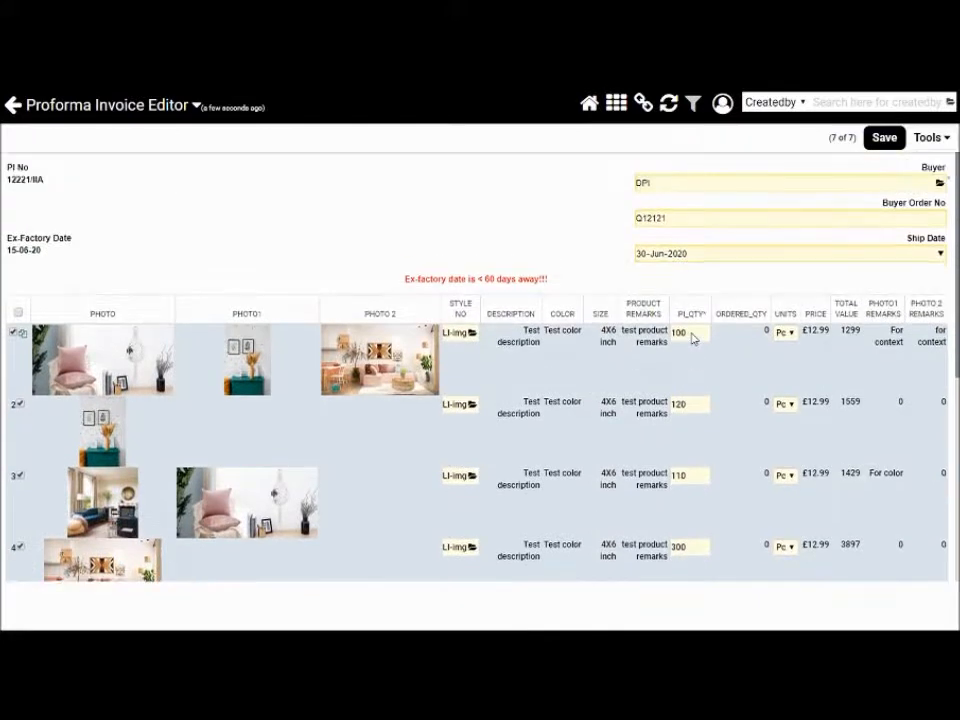
left_click(884, 137)
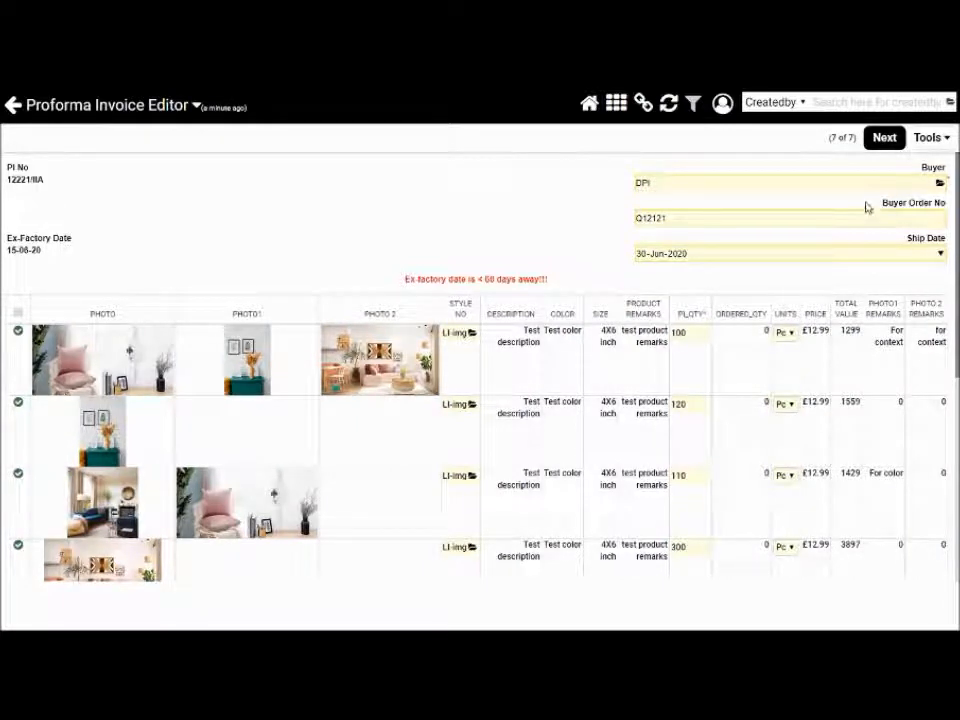
Step: Proceed to the charges and discounts, set Charge 7, Charge 8 and Charge 9 to Add Now, and save
left_click(884, 139)
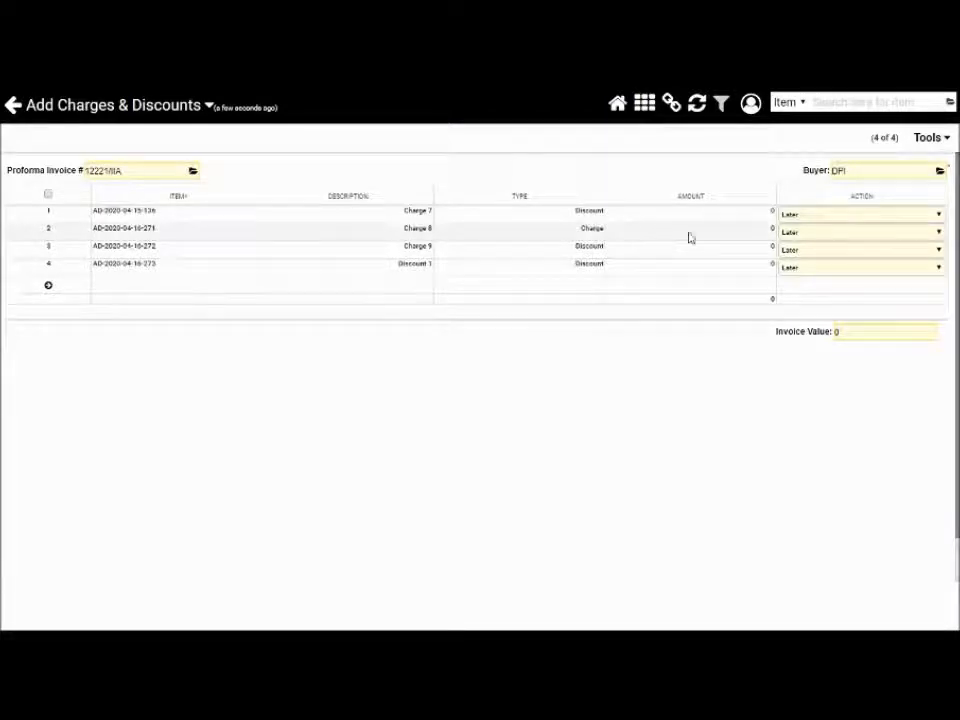
left_click(826, 218)
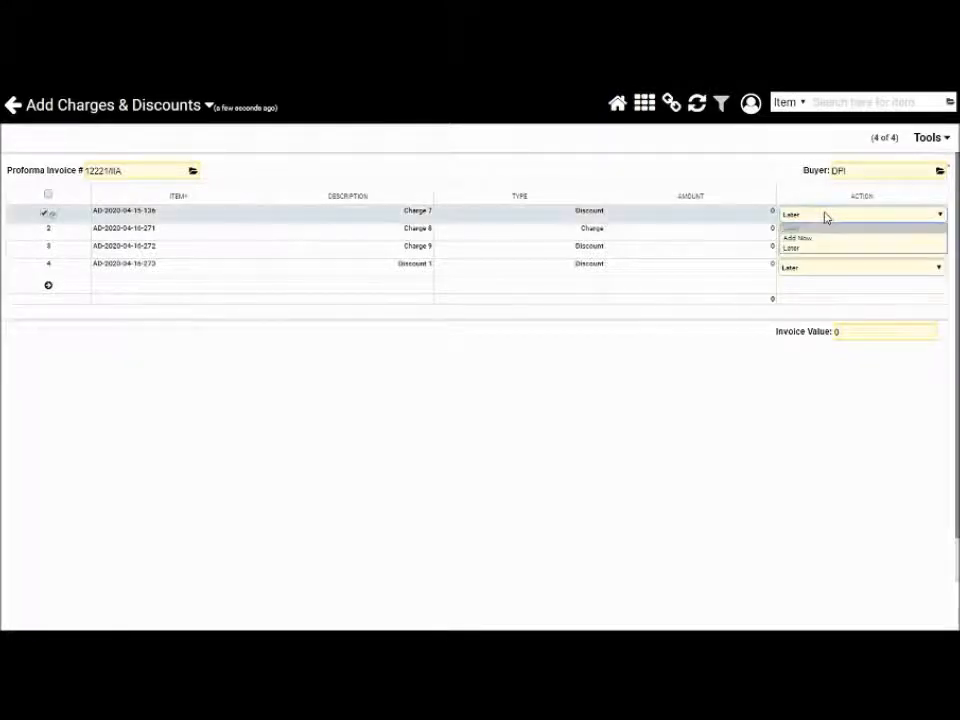
left_click(819, 243)
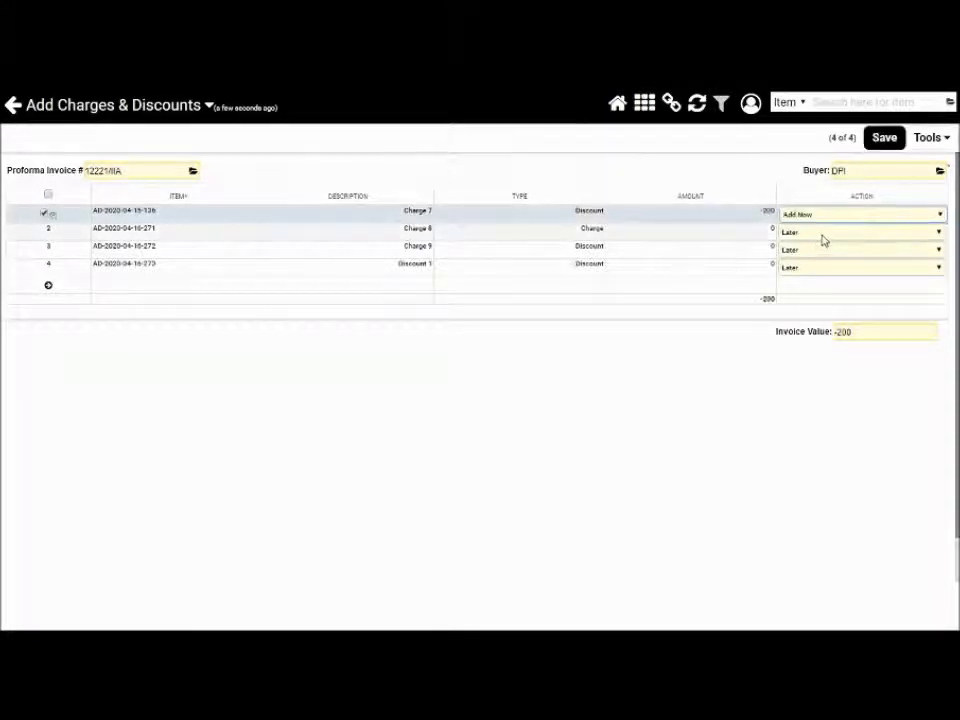
left_click(823, 238)
left_click(819, 259)
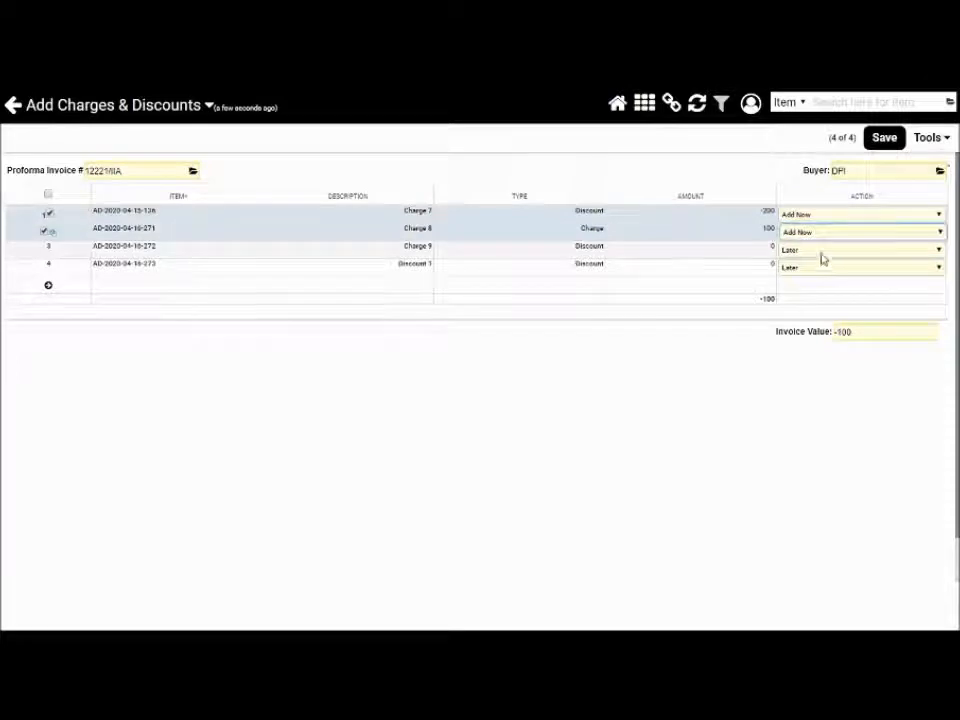
left_click(823, 252)
left_click(822, 275)
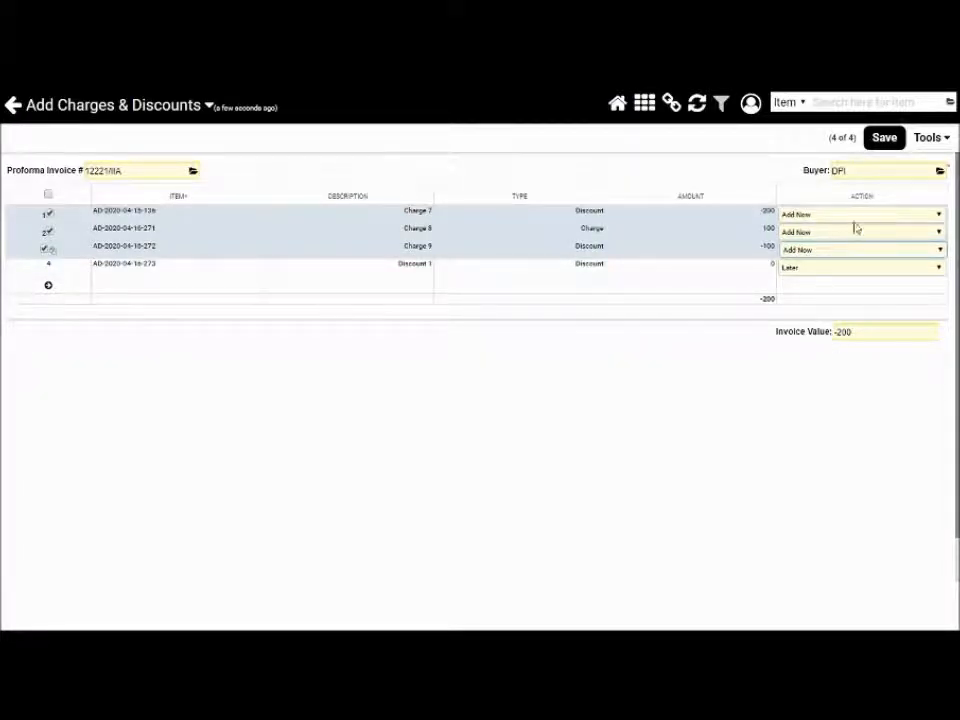
left_click(883, 140)
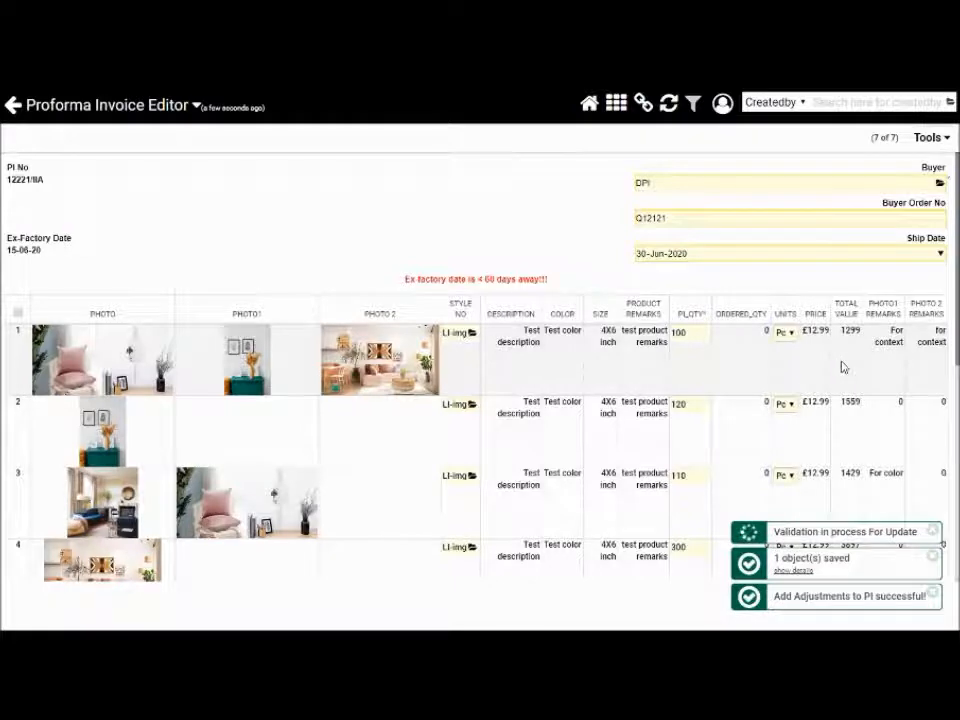
Step: Check the adjustments and total charges below the line items in the Proforma Invoice Editor
scroll(796, 380, "down", 1)
scroll(796, 382, "down", 5)
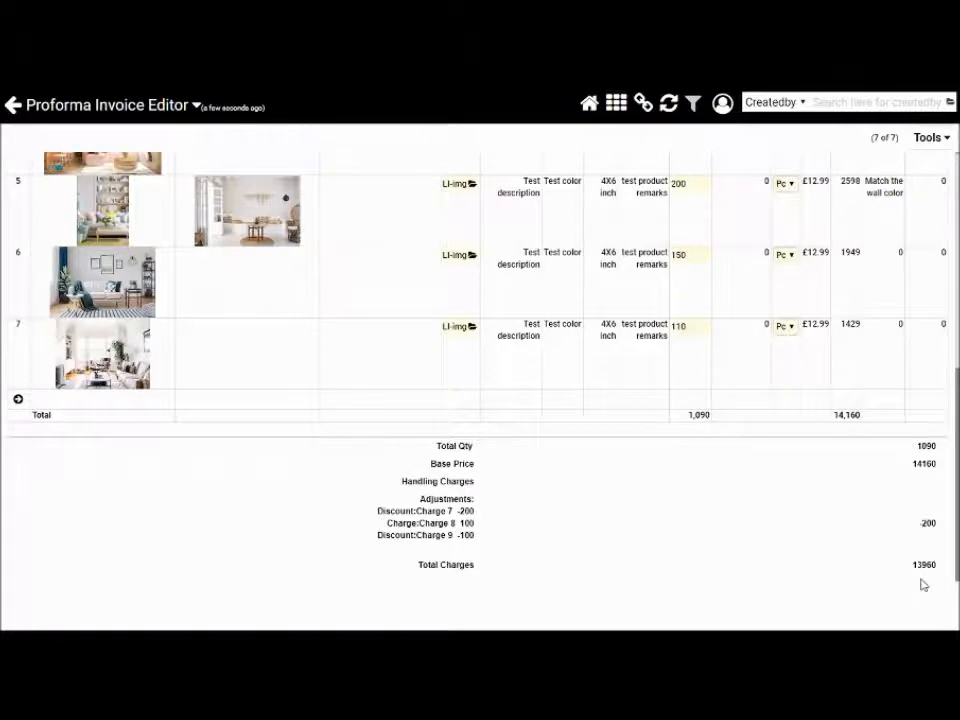
scroll(880, 520, "up", 2)
scroll(862, 494, "up", 3)
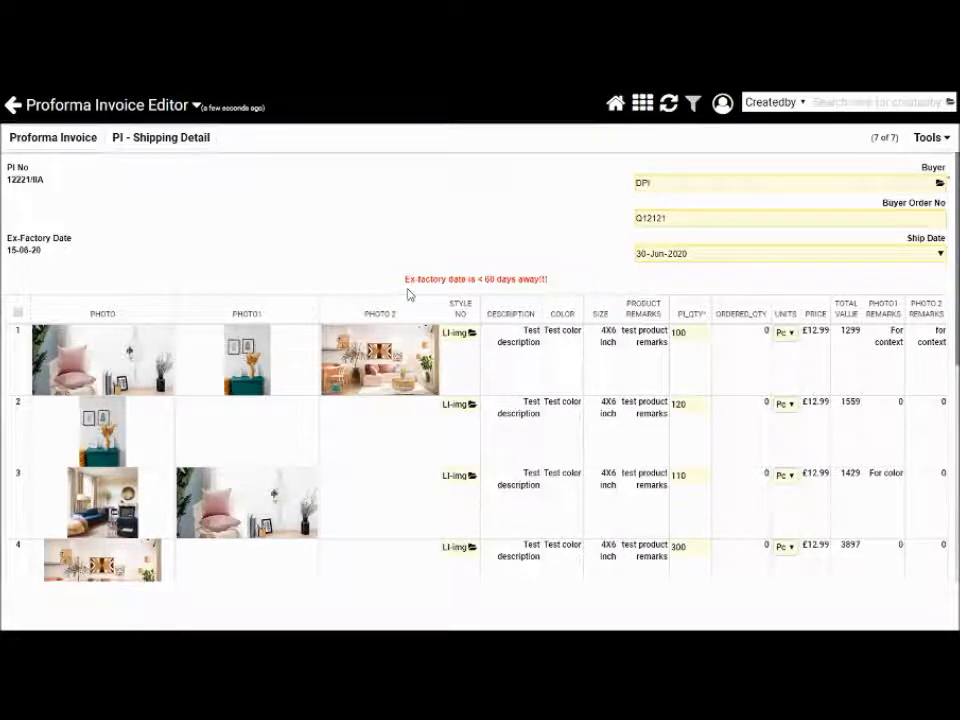
Step: Open the formatted Proforma Invoice, review its header and line items, and return to the editor
left_click(52, 142)
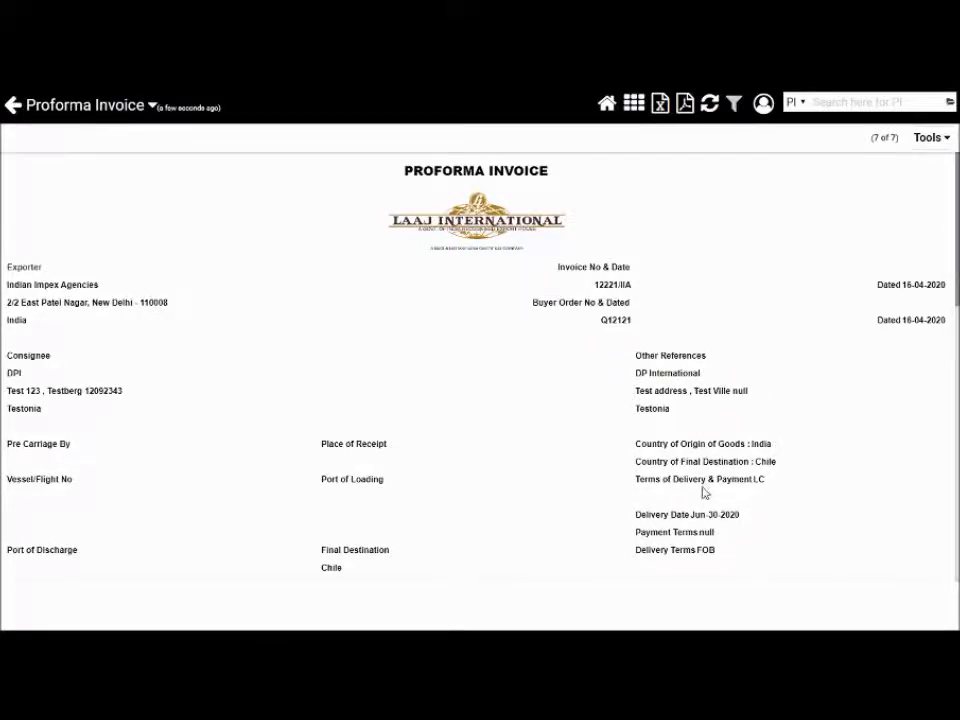
scroll(704, 510, "down", 2)
scroll(704, 512, "down", 1)
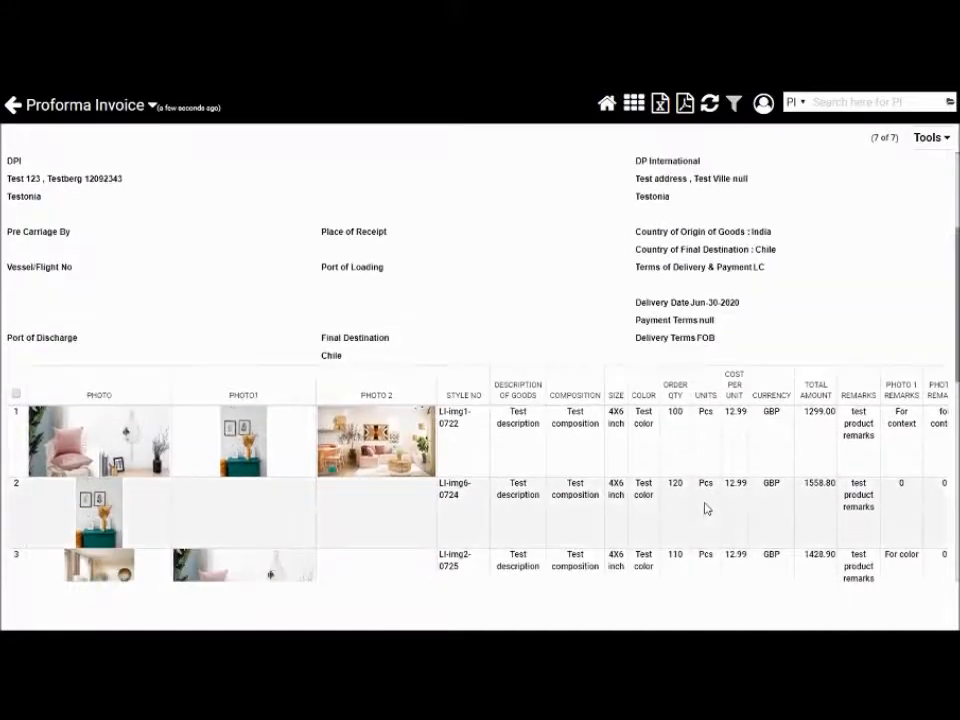
scroll(705, 509, "down", 2)
scroll(705, 507, "down", 3)
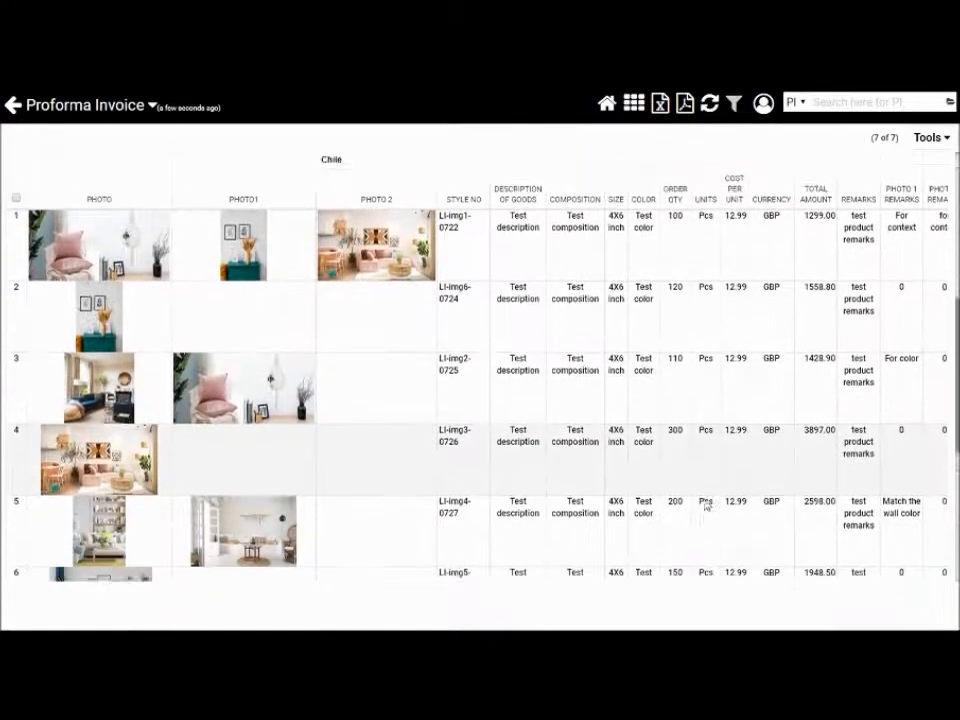
scroll(705, 505, "down", 3)
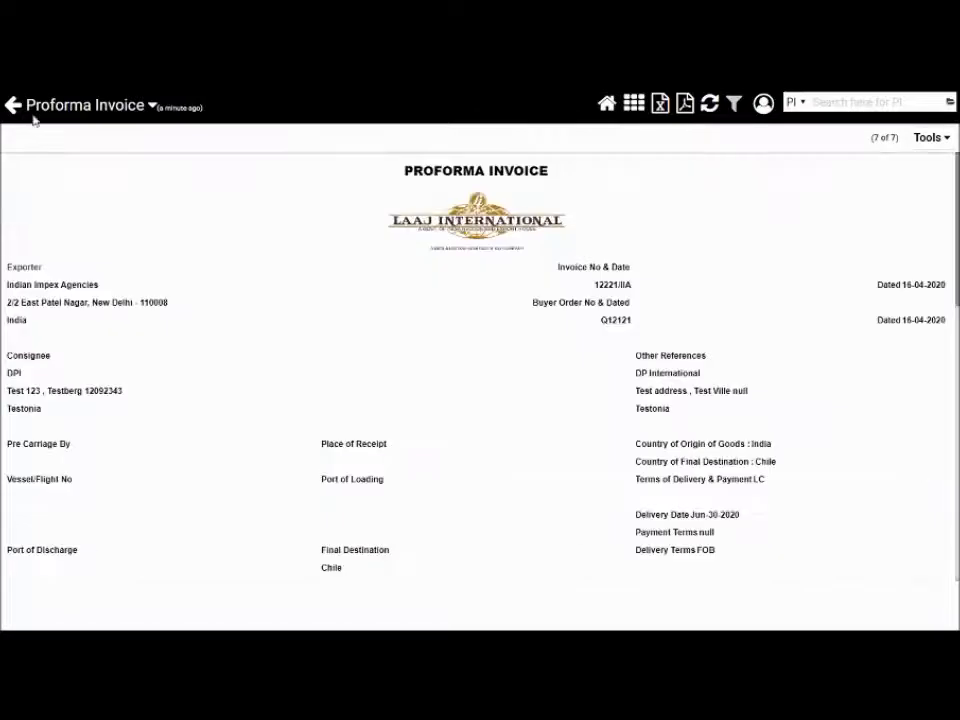
left_click(15, 105)
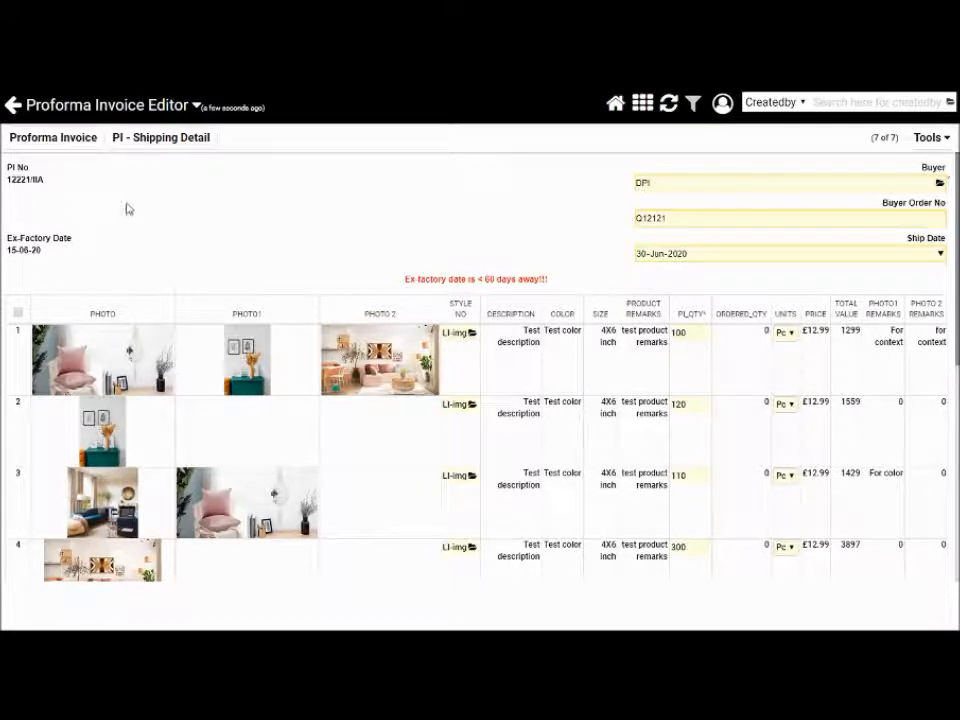
Step: Save the PI shipping details with BY SEA, receipt at San Antonio, vessel Test Vessal No, discharge port Niigat, loading port Mumbai and the bank details
left_click(166, 140)
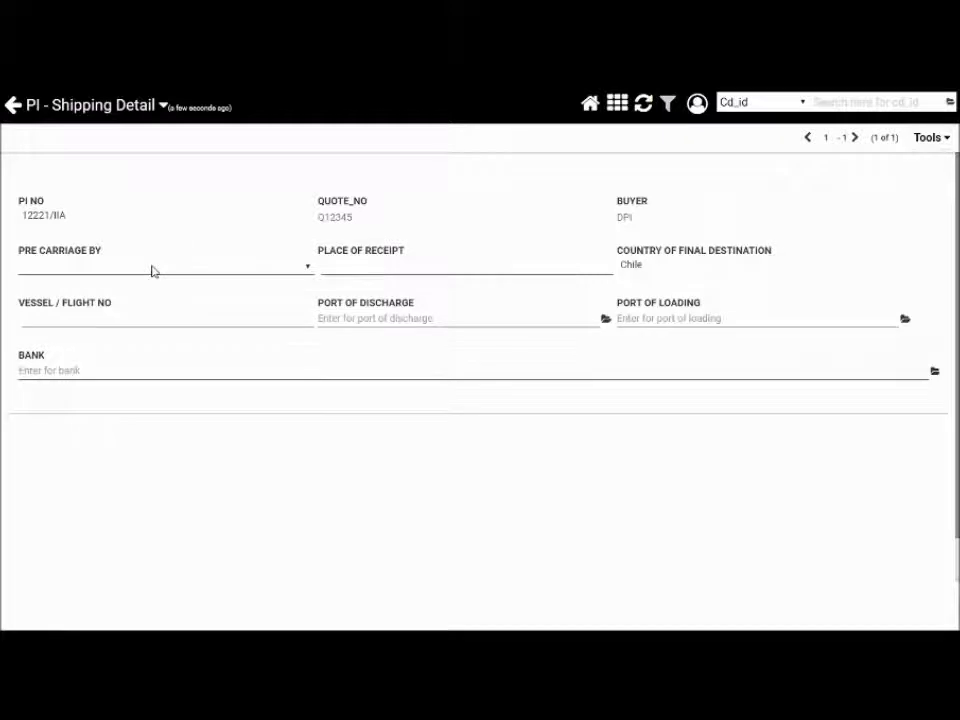
left_click(152, 270)
left_click(70, 295)
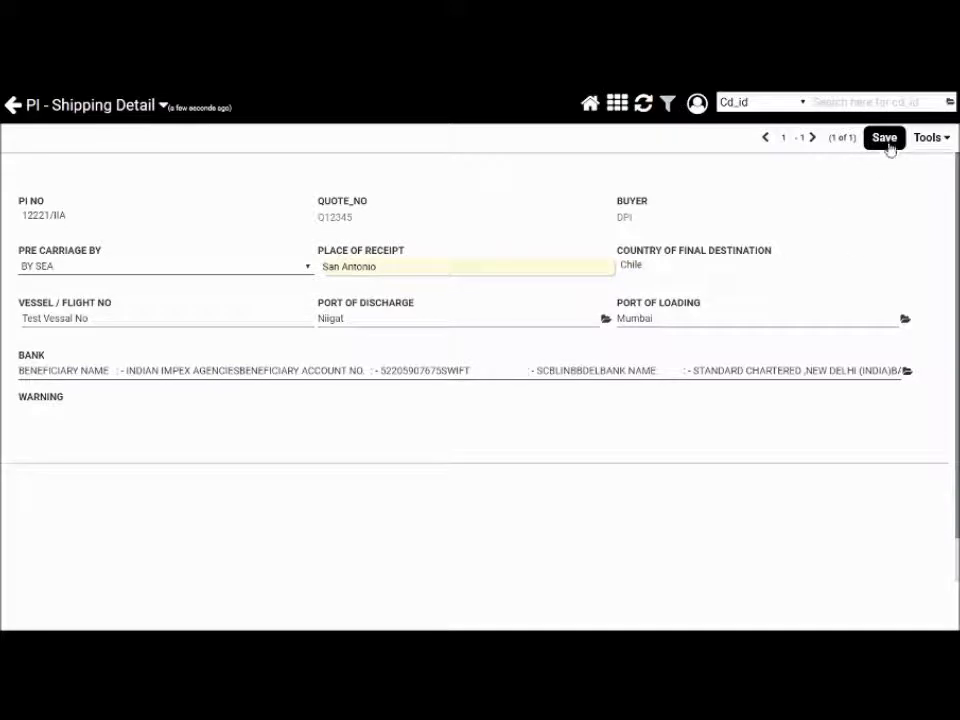
left_click(887, 142)
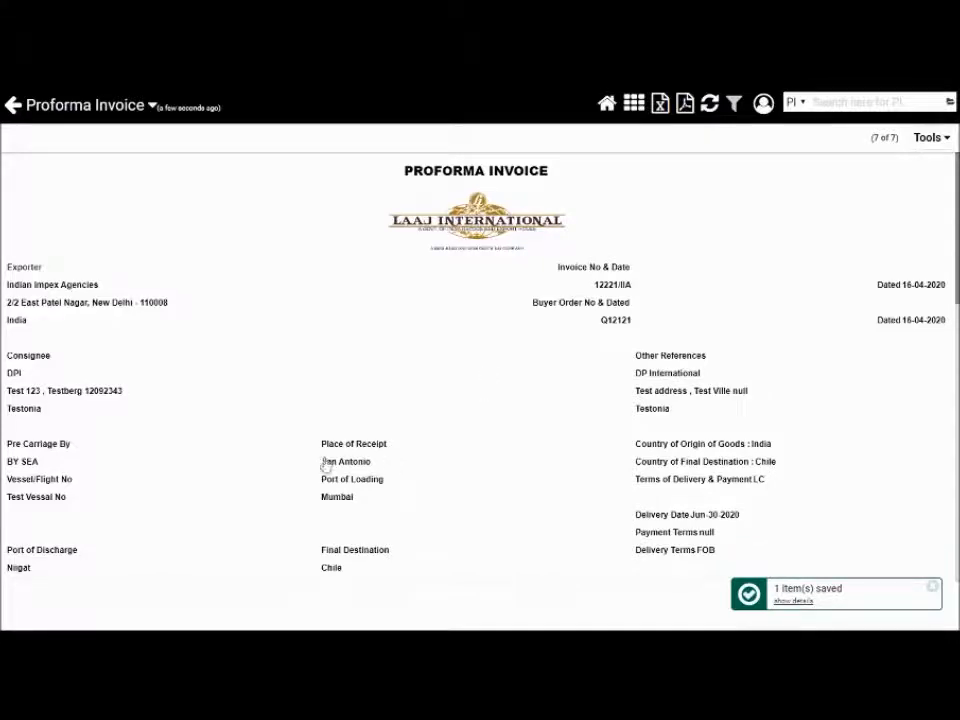
Step: Export the updated proforma invoice to Excel and review the sheet's shipping details, line items, totals and bank details
scroll(385, 485, "down", 10)
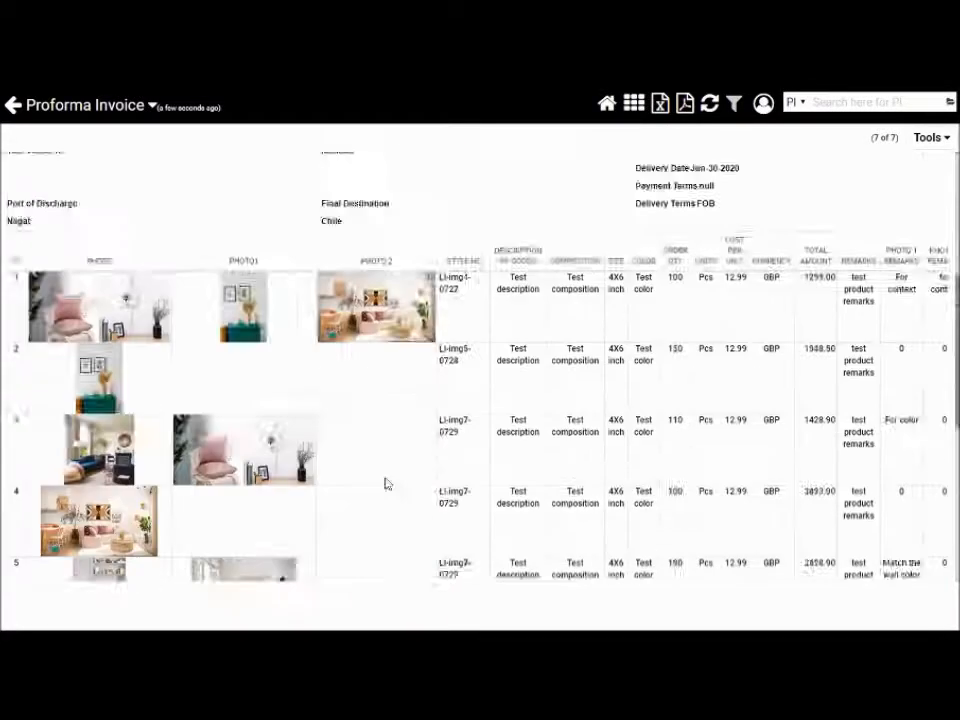
scroll(563, 400, "up", 10)
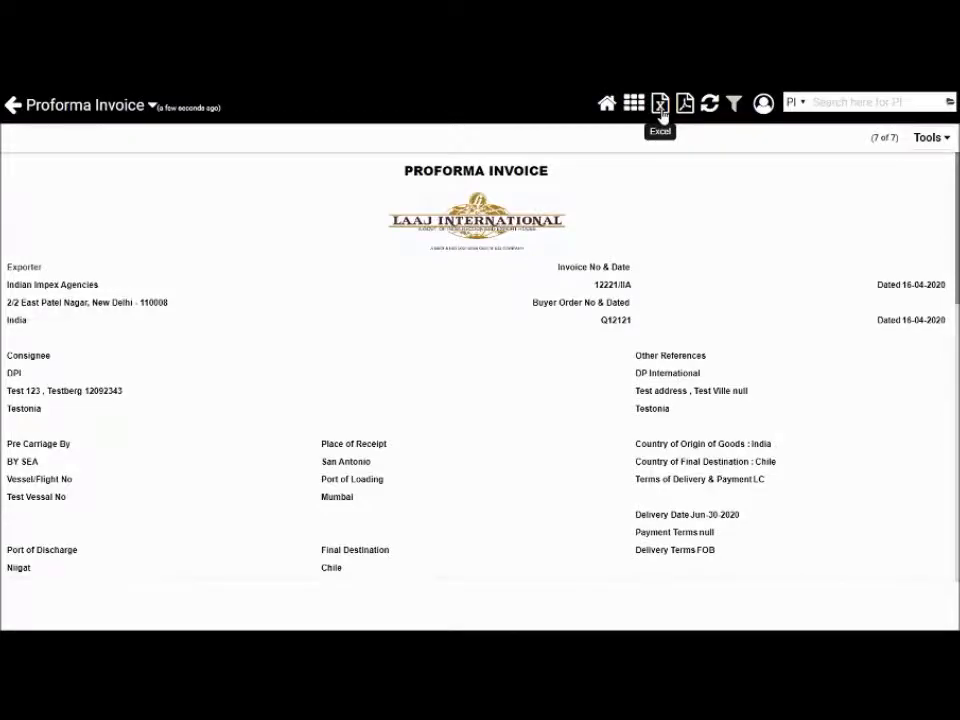
left_click(661, 113)
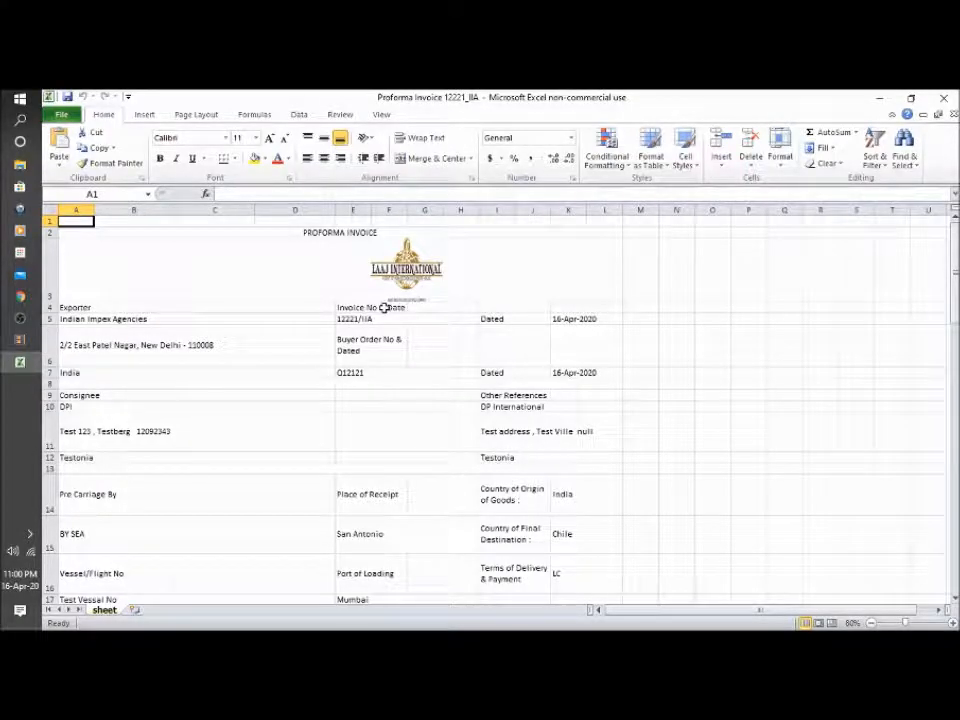
scroll(383, 310, "down", 5)
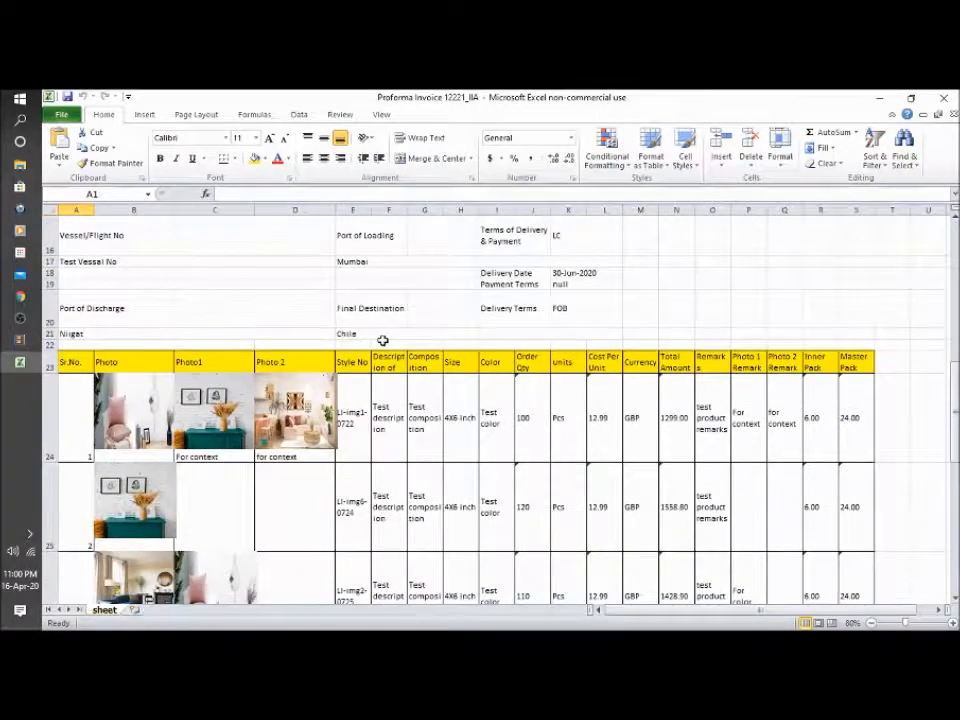
scroll(383, 341, "down", 5)
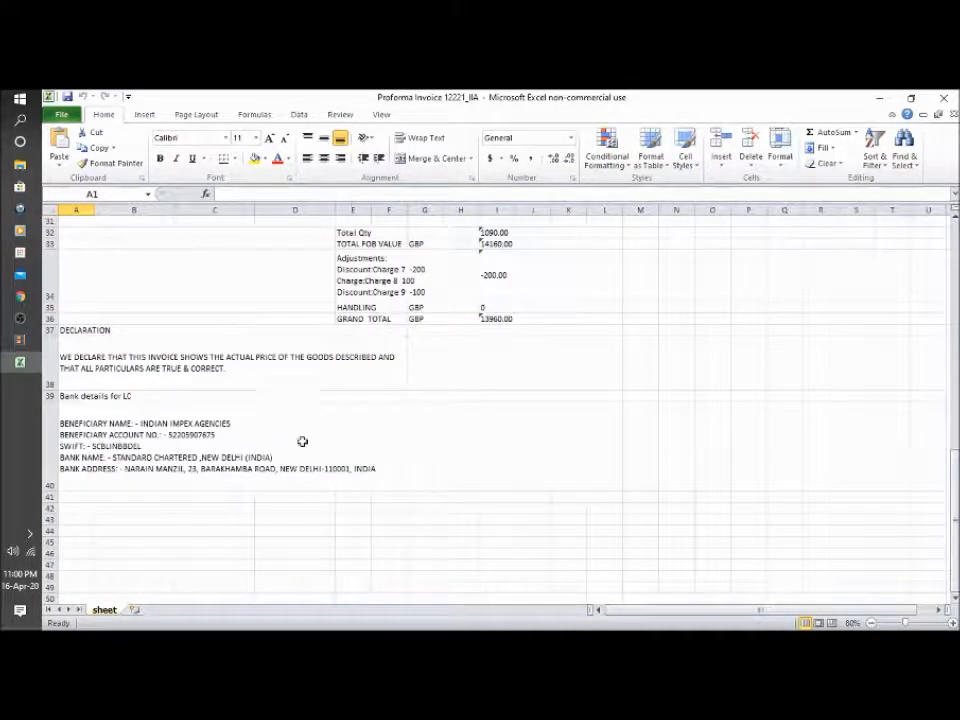
scroll(312, 391, "up", 5)
scroll(312, 391, "up", 3)
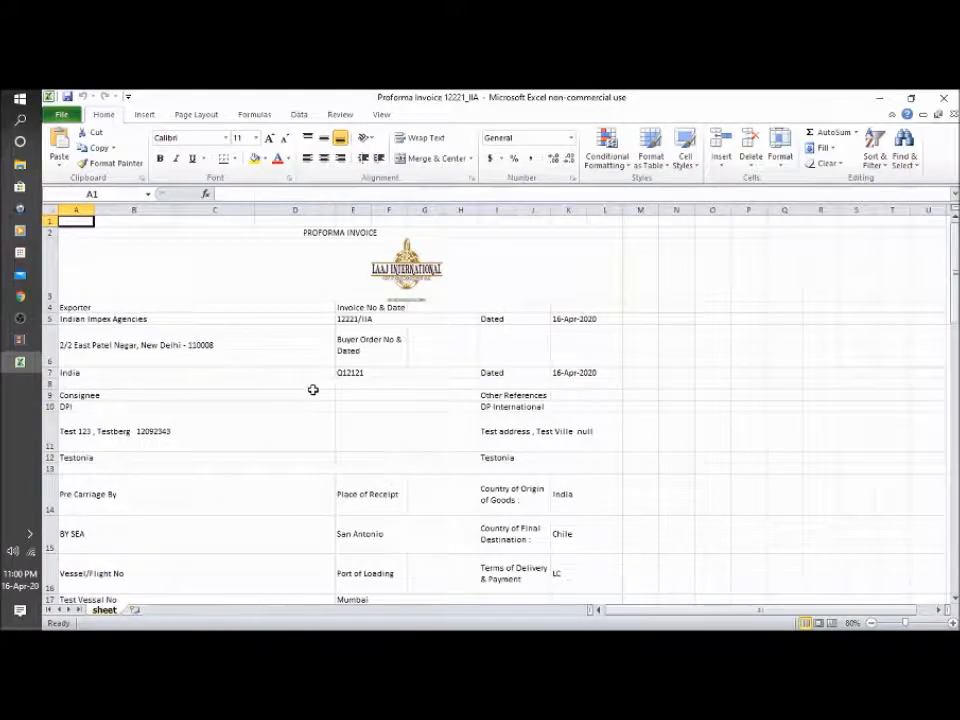
Step: Switch from Excel back to the proforma invoice web application and start a new PI without a quote
key("alt+Tab")
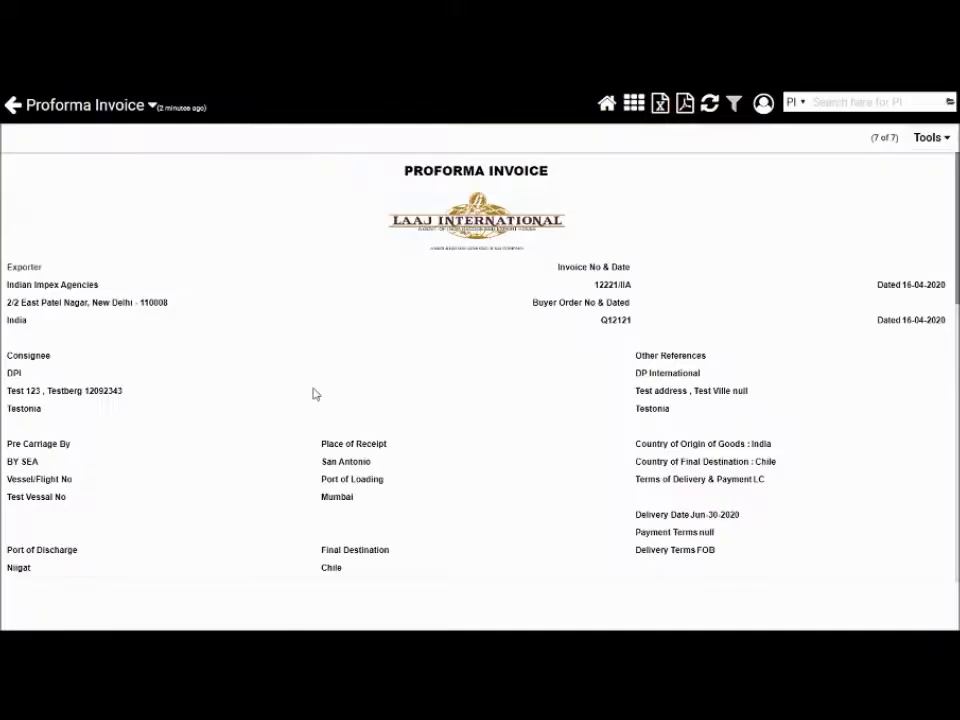
left_click(634, 103)
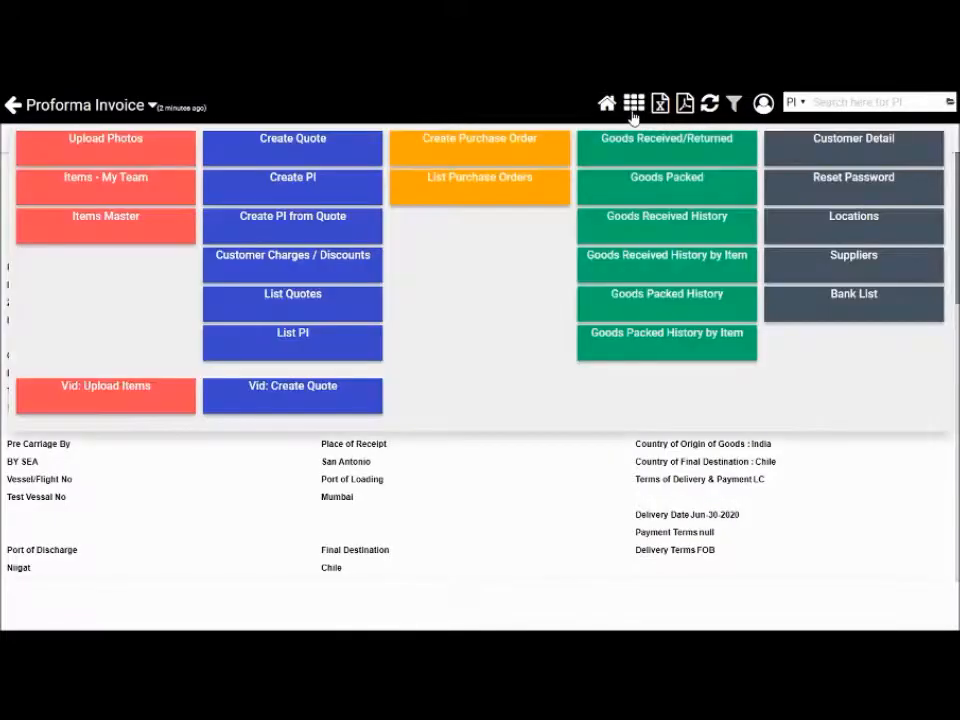
left_click(337, 192)
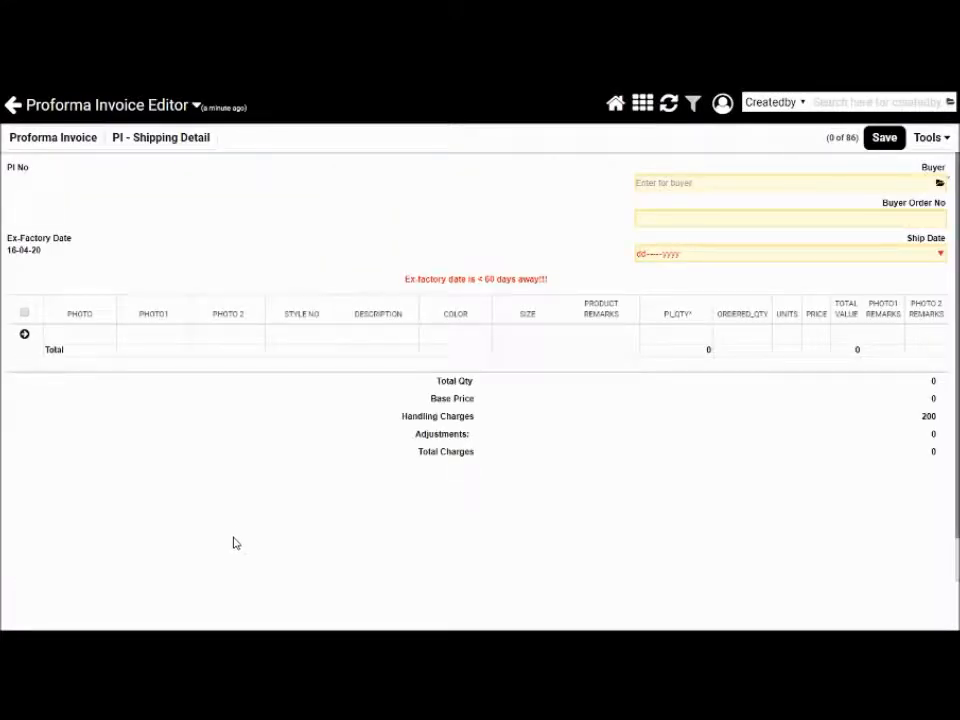
Step: Fill in the PI header with buyer PRACHI & CO, the buyer order number and ship date 30-Jul-2020
left_click(831, 185)
type("prach")
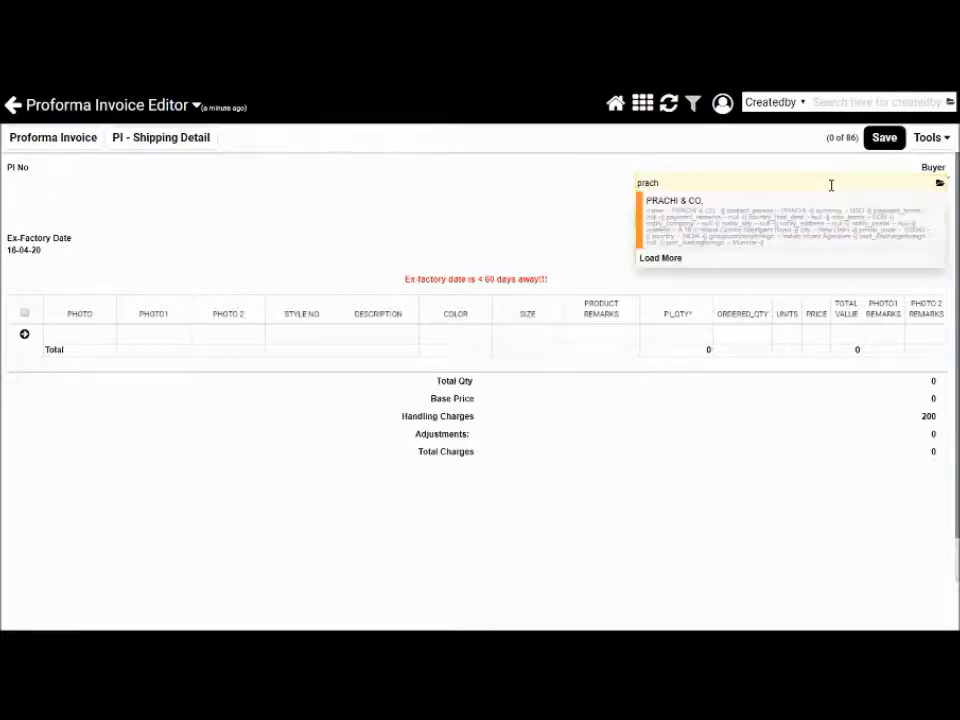
left_click(689, 244)
left_click(703, 216)
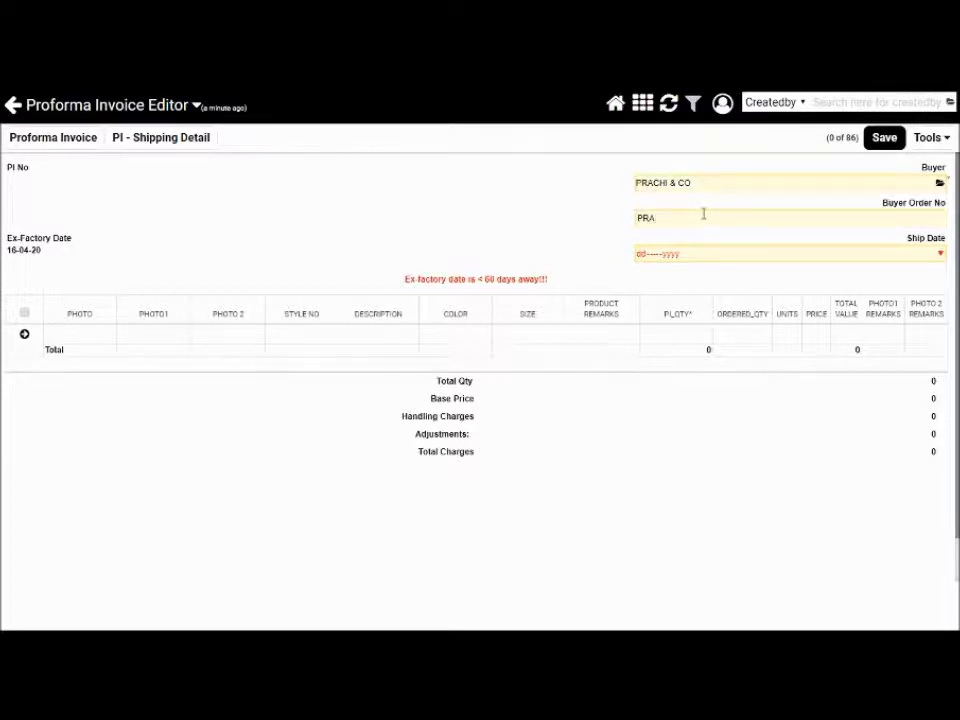
type("PRA1100")
key("Tab")
type("30")
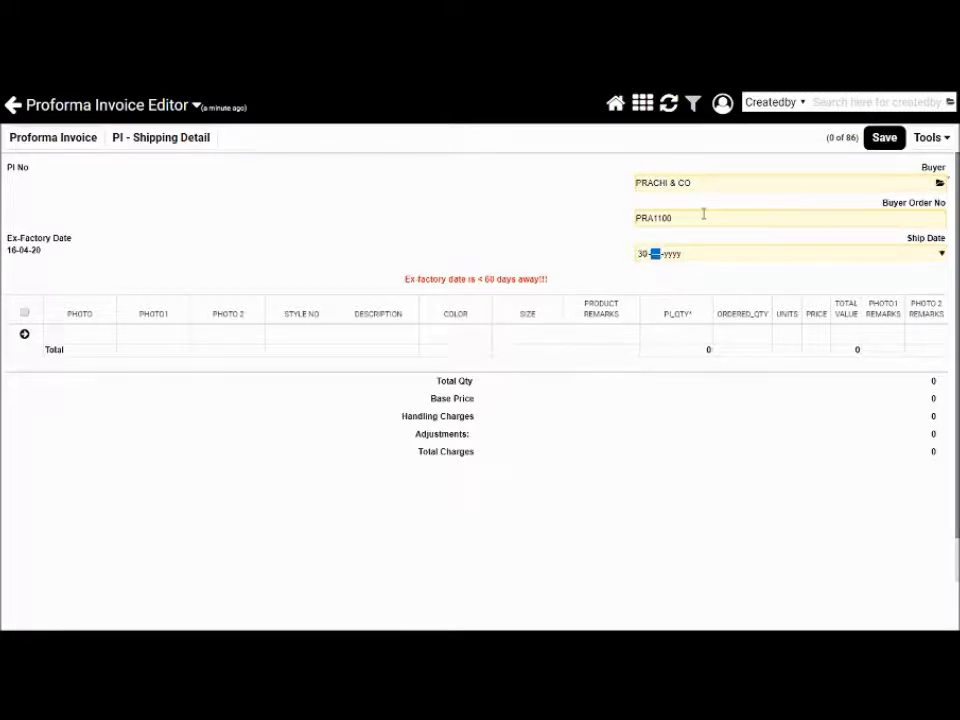
type("7")
type("2020")
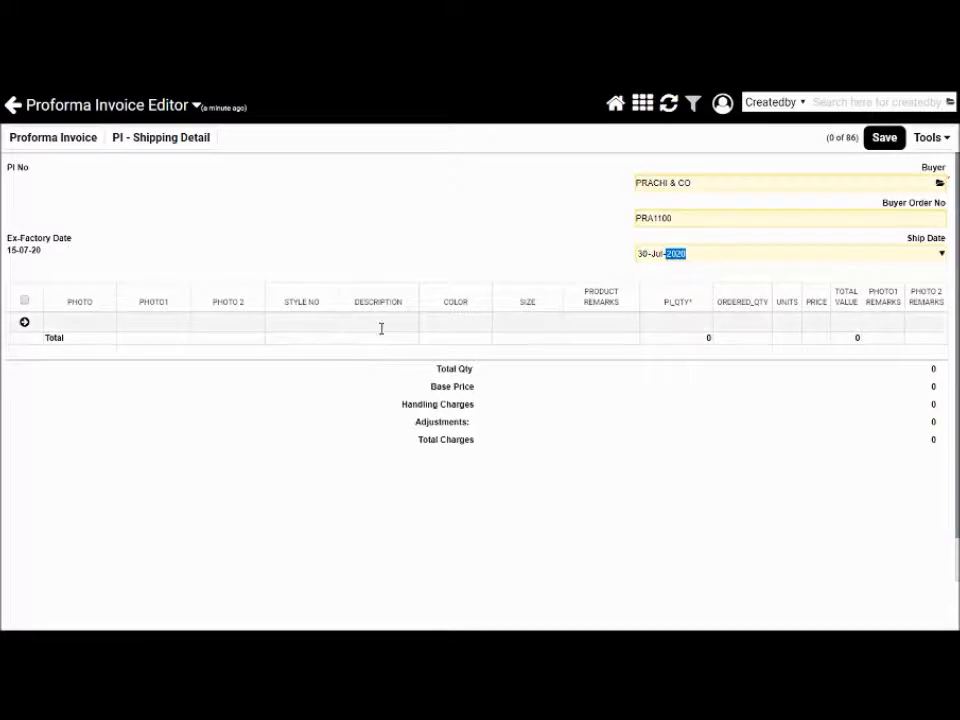
Step: Add the three available items LI-1 14-0708, LI-1 19-0707 and LI-(11)-0706 as line items of the PI
left_click(313, 325)
left_click(331, 325)
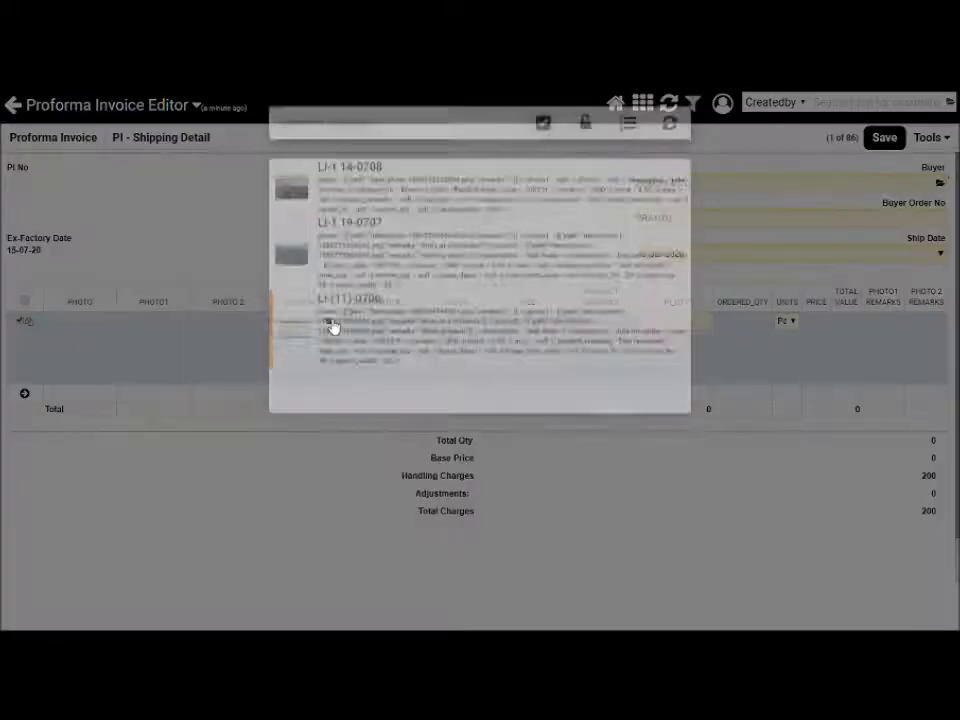
left_click(631, 129)
left_click(418, 332)
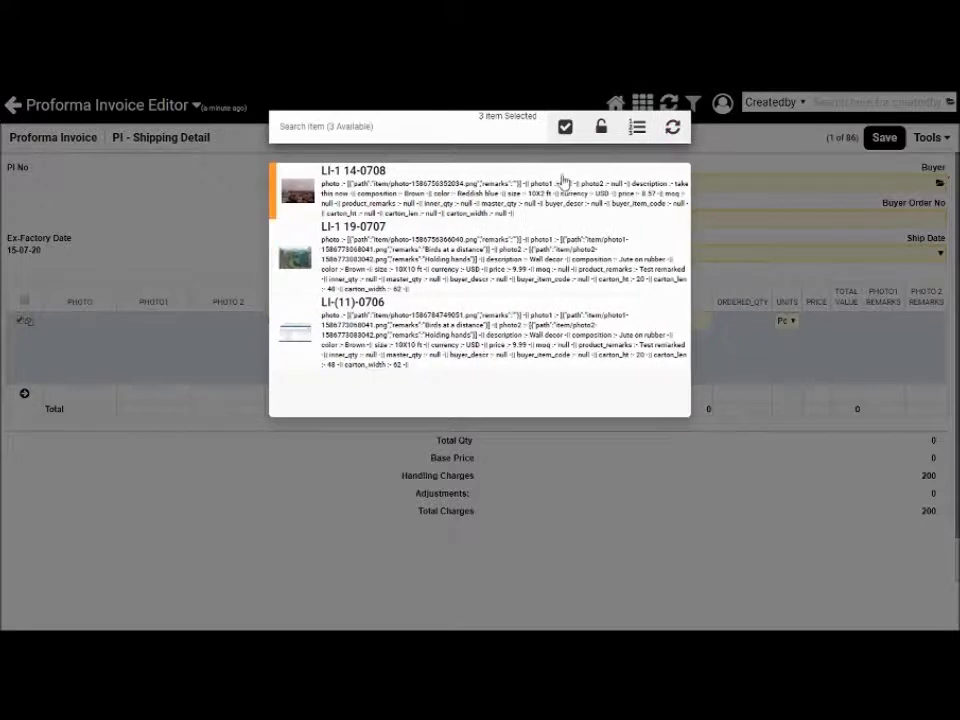
left_click(565, 127)
Step: Set the PI quantities of the three line items to 10, 20 and 30, and save the invoice
left_click(684, 320)
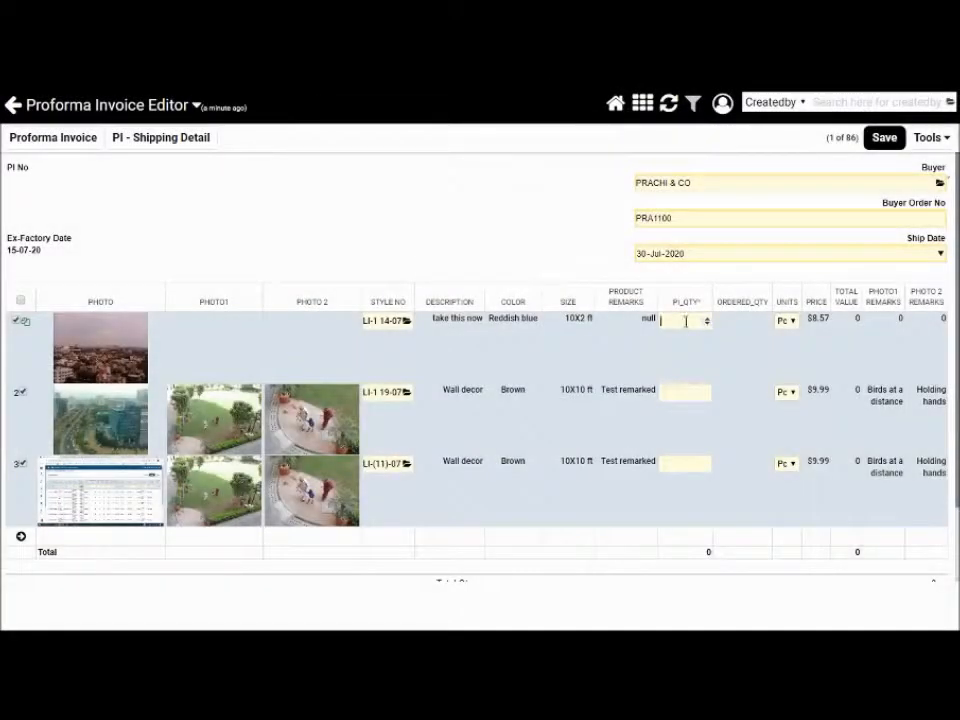
type("10")
key("Return")
type("20")
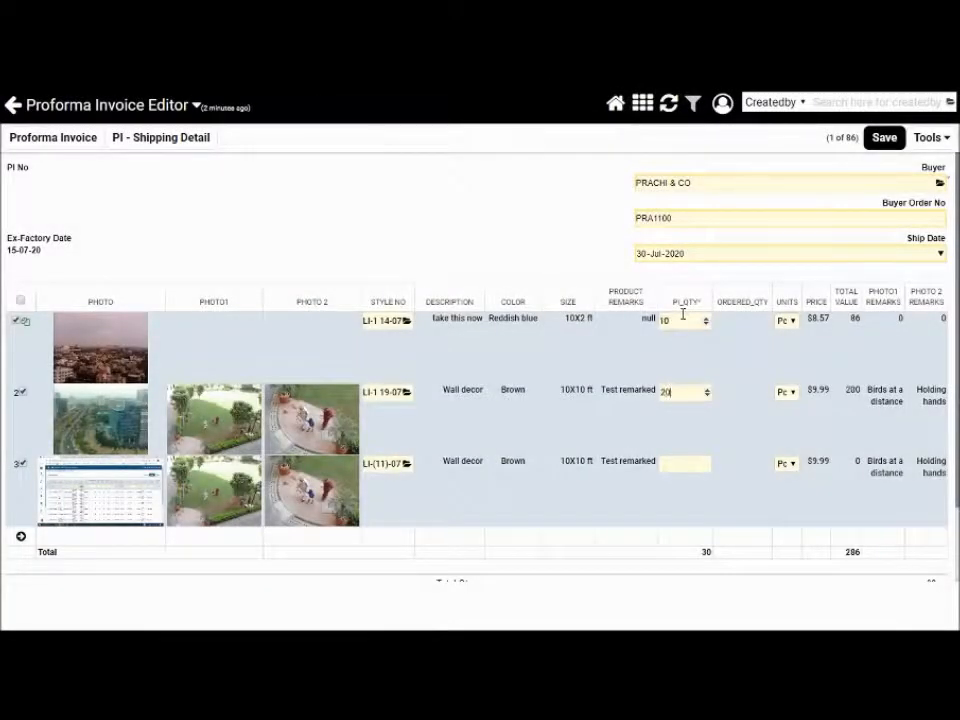
key("Return")
type("30")
key("ctrl+s")
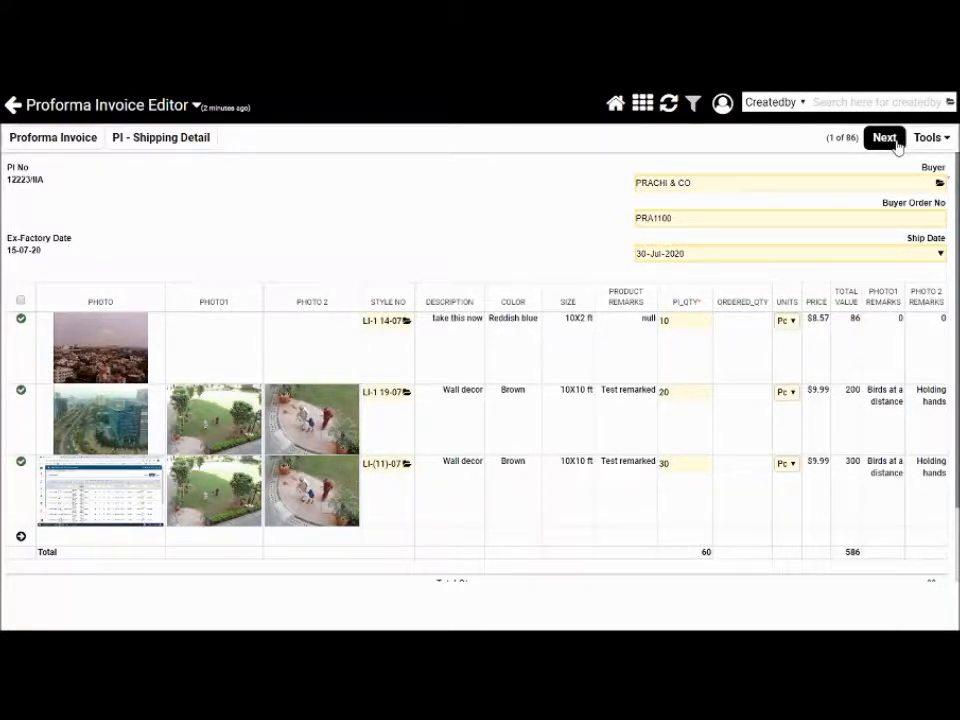
Step: Proceed to the saved PI's charges and discounts, and return to the Proforma Invoice Editor
left_click(885, 138)
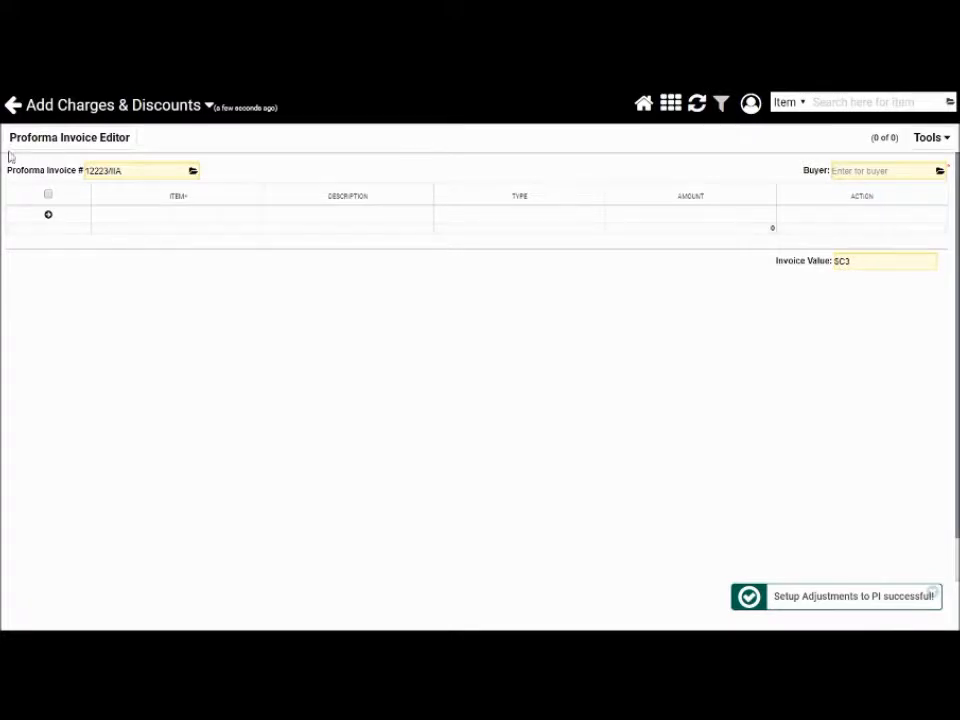
left_click(54, 140)
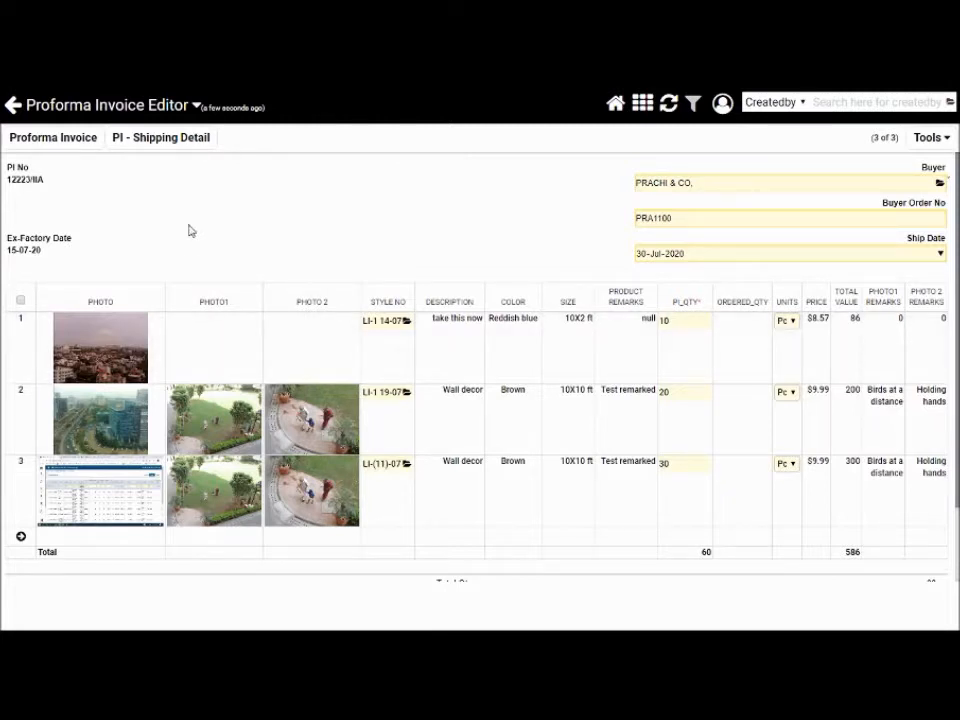
Step: Show the overview of the application's available functions
left_click(642, 108)
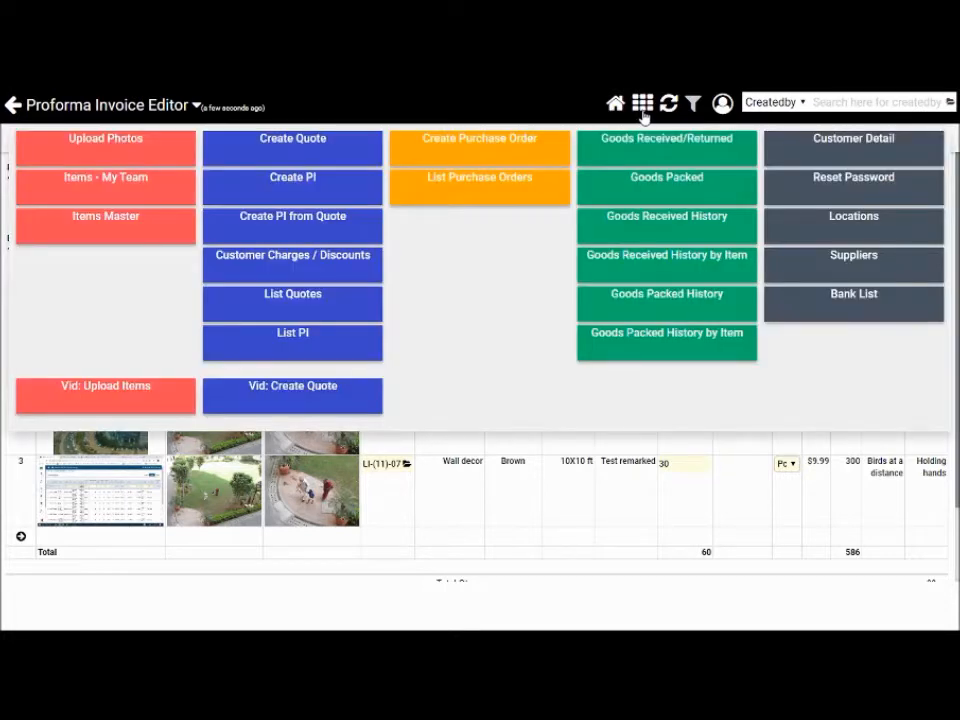